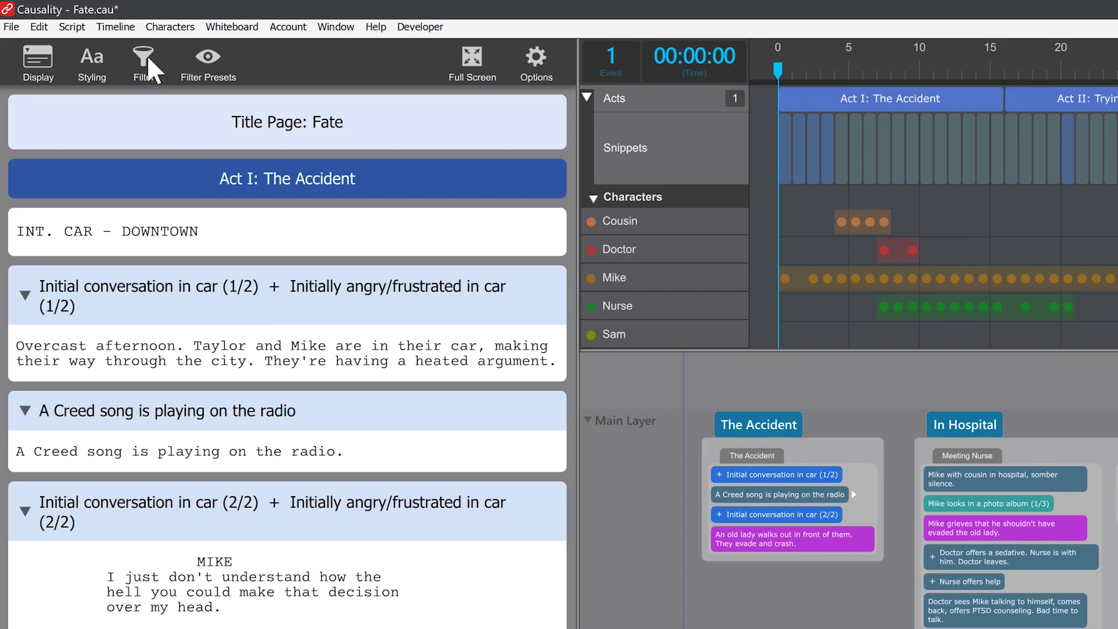
Filter the script by tags to show only snippets tagged Old Lady
{"action": "left_click", "coordinate": [90, 36]}
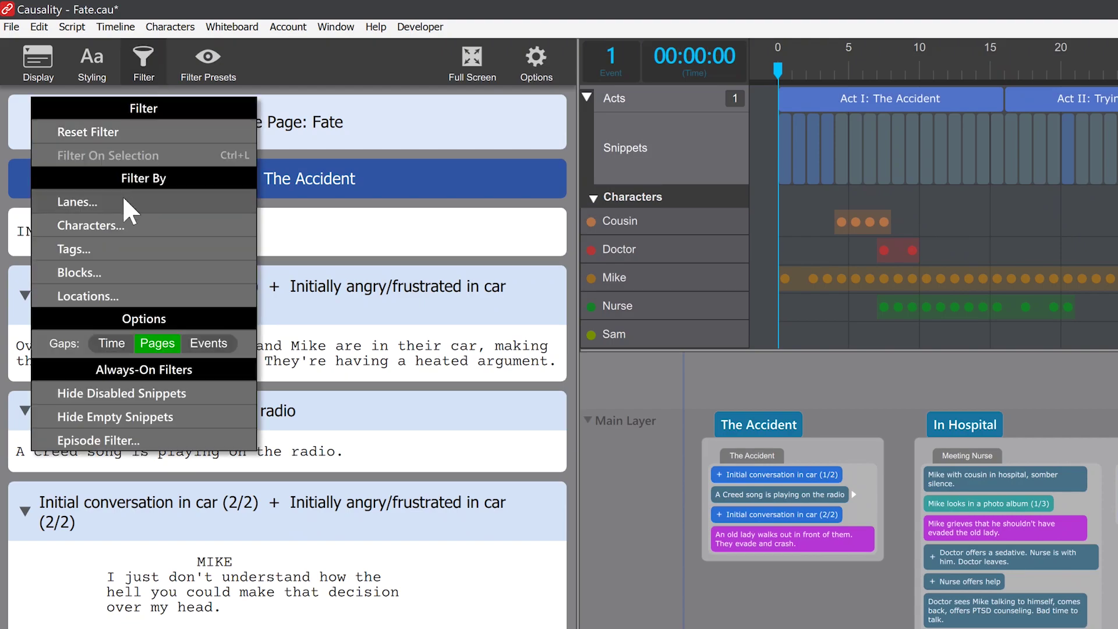
{"action": "left_click", "coordinate": [145, 250]}
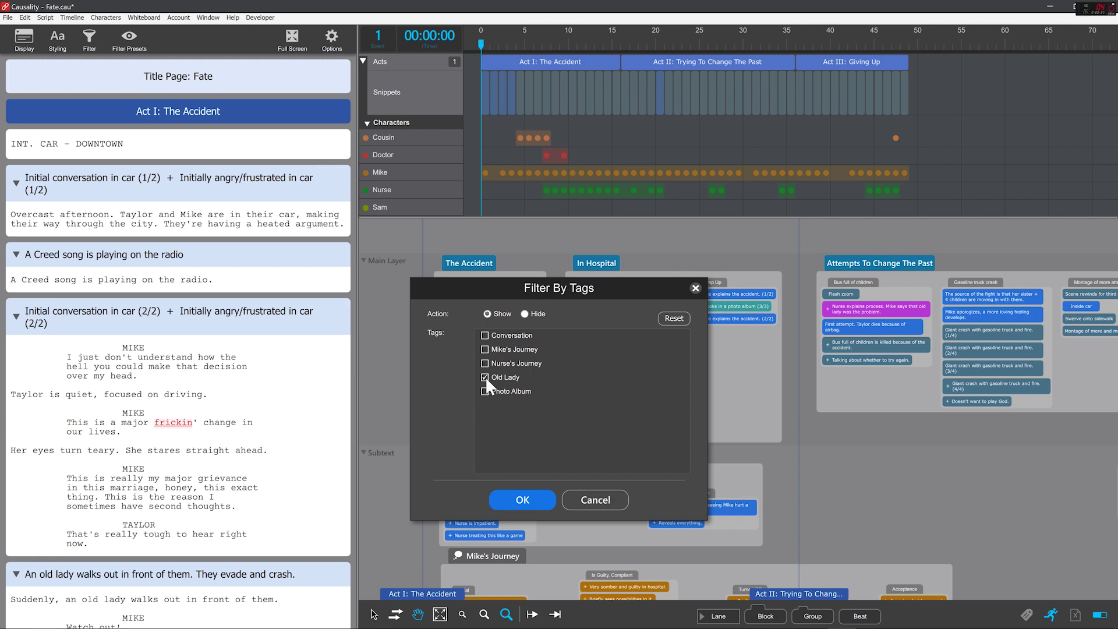
{"action": "left_click", "coordinate": [522, 499]}
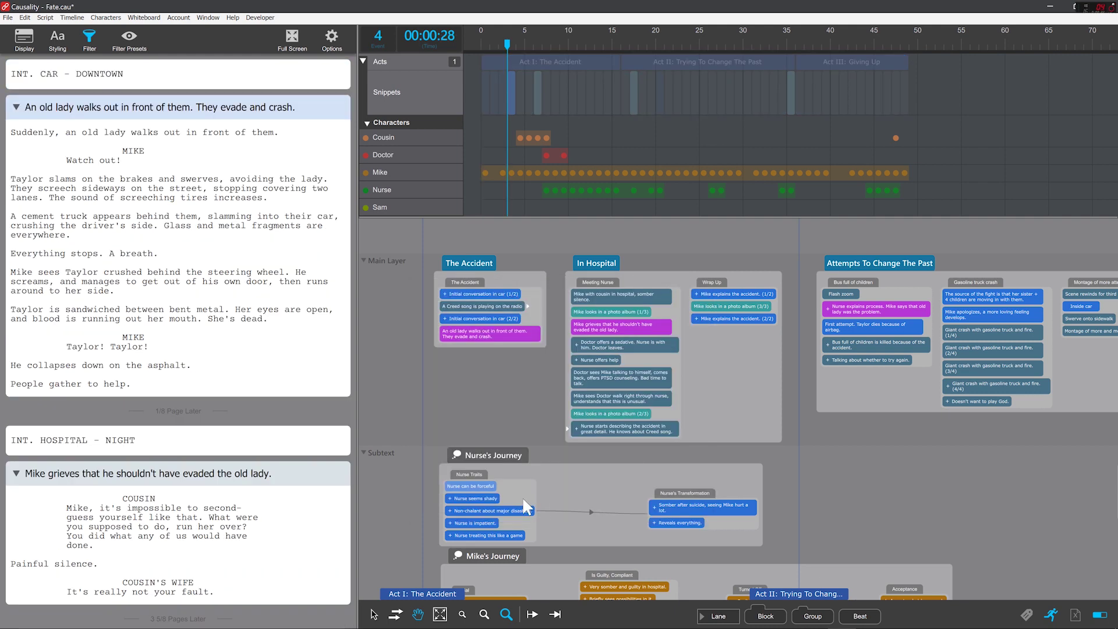
Select the old lady crash snippet and the snippet where Mike grieves, and look through the filtered script
{"action": "left_click", "coordinate": [180, 108]}
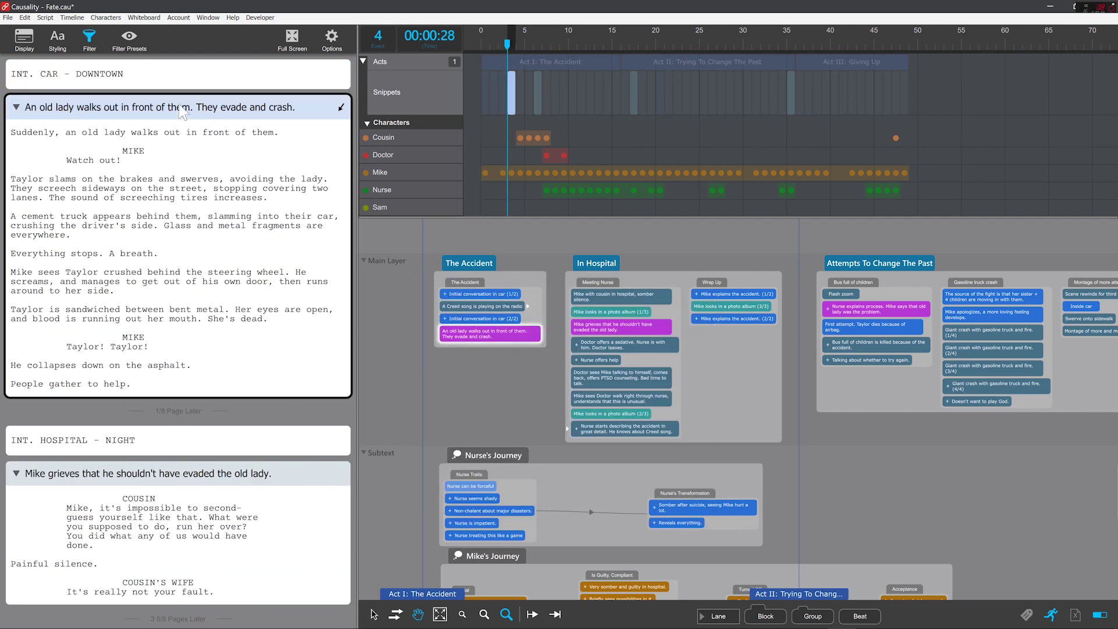
{"action": "left_click", "coordinate": [168, 478]}
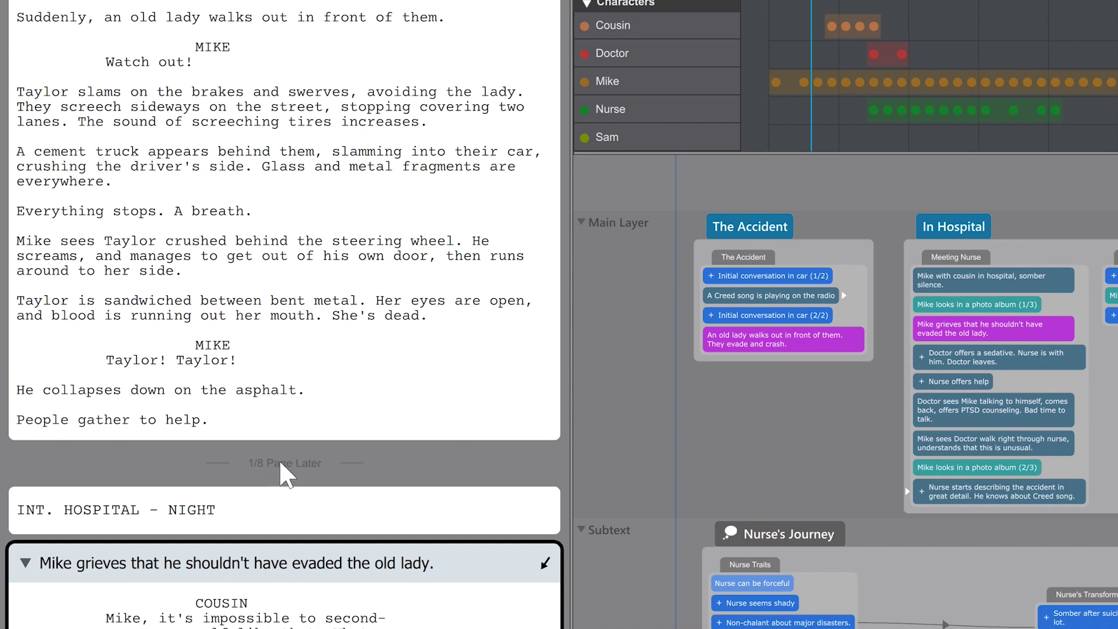
{"action": "scroll", "coordinate": [295, 461], "scroll_direction": "down", "scroll_amount": 10}
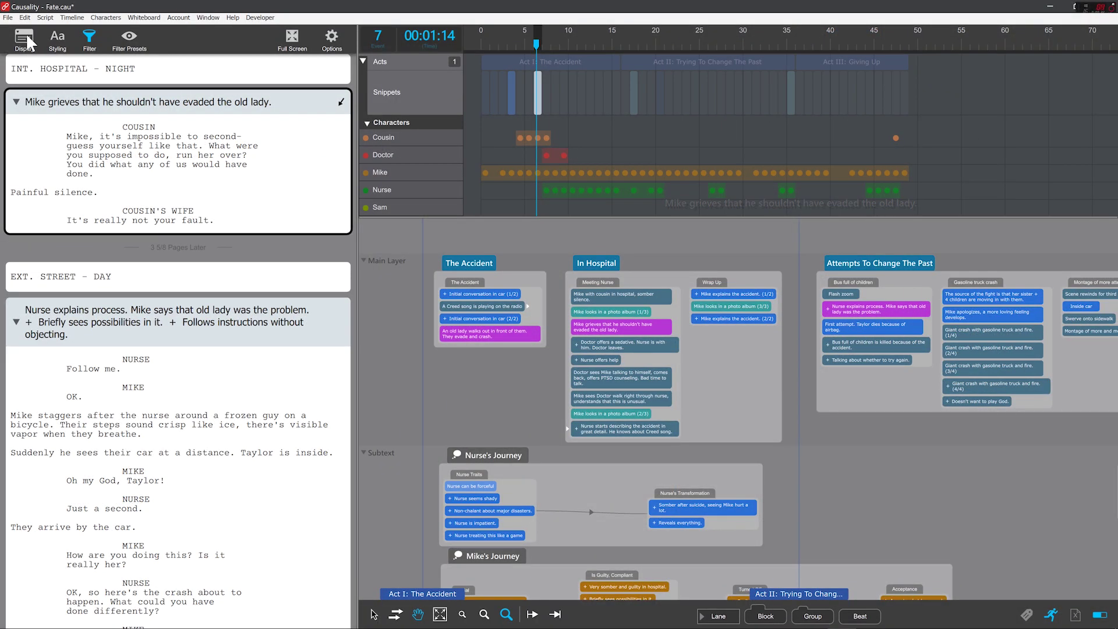
Switch the snippet display to Final Script and read through the filtered old lady scenes
{"action": "left_click", "coordinate": [26, 32]}
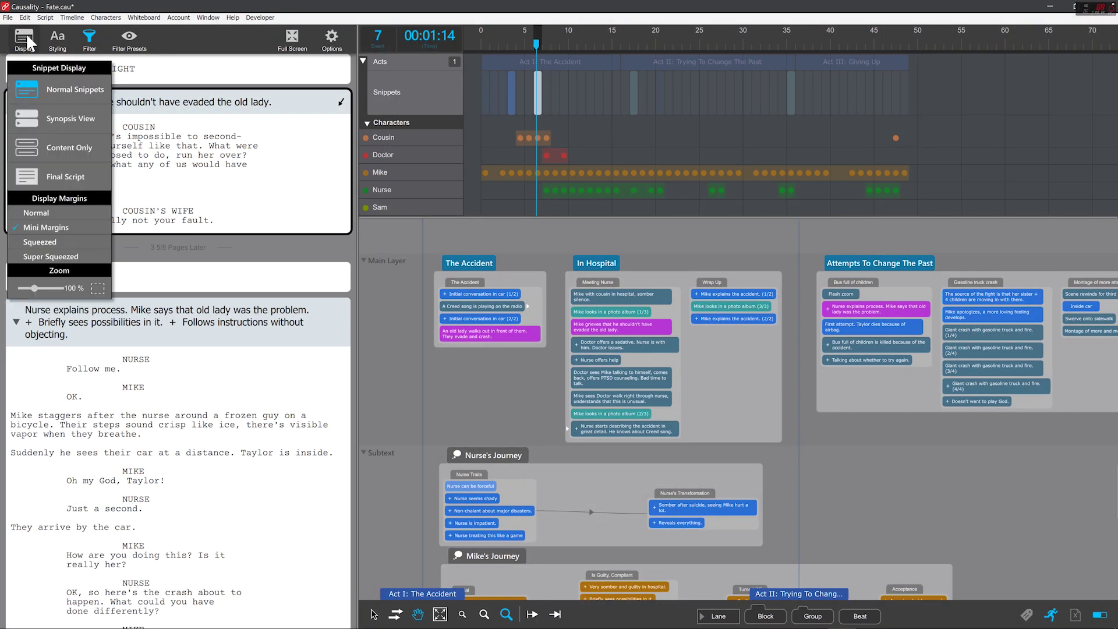
{"action": "left_click", "coordinate": [55, 174]}
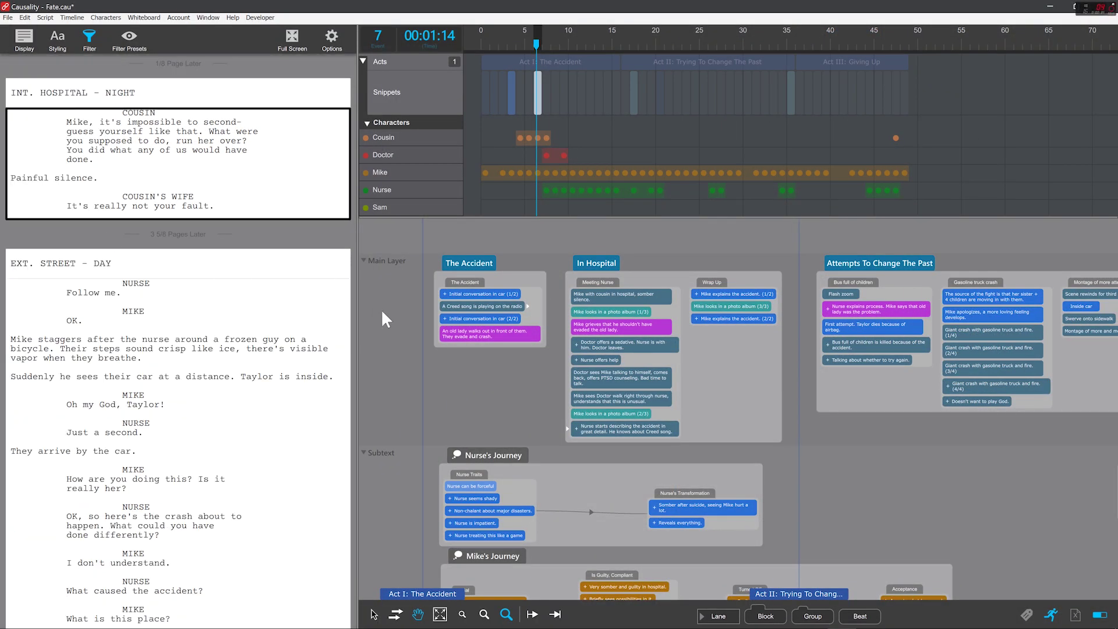
{"action": "scroll", "coordinate": [200, 359], "scroll_direction": "up", "scroll_amount": 5}
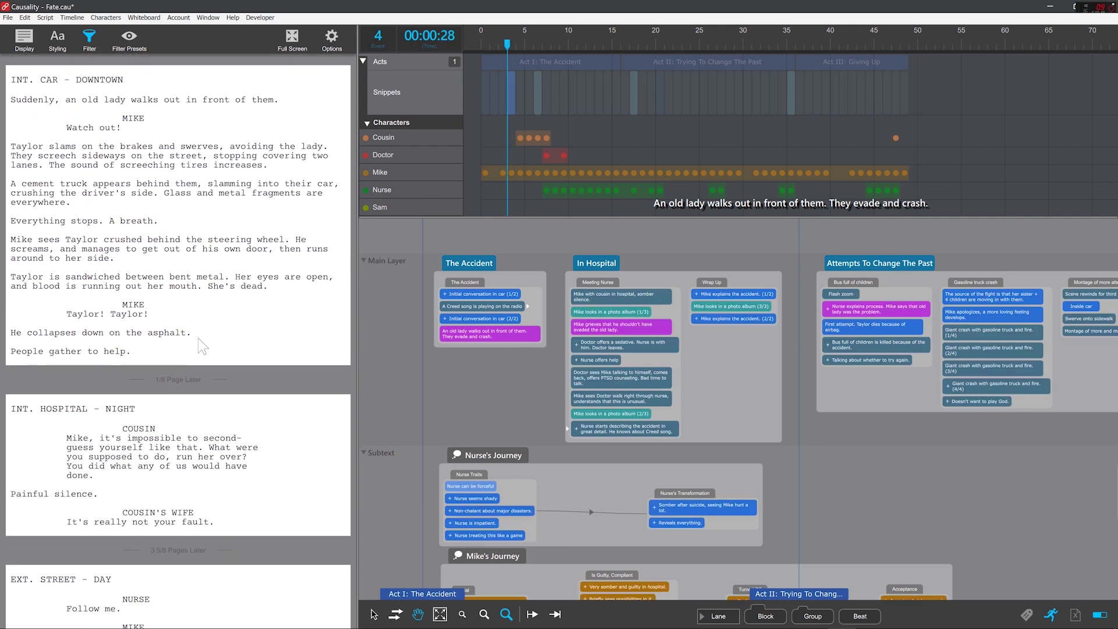
{"action": "scroll", "coordinate": [178, 350], "scroll_direction": "down", "scroll_amount": 5}
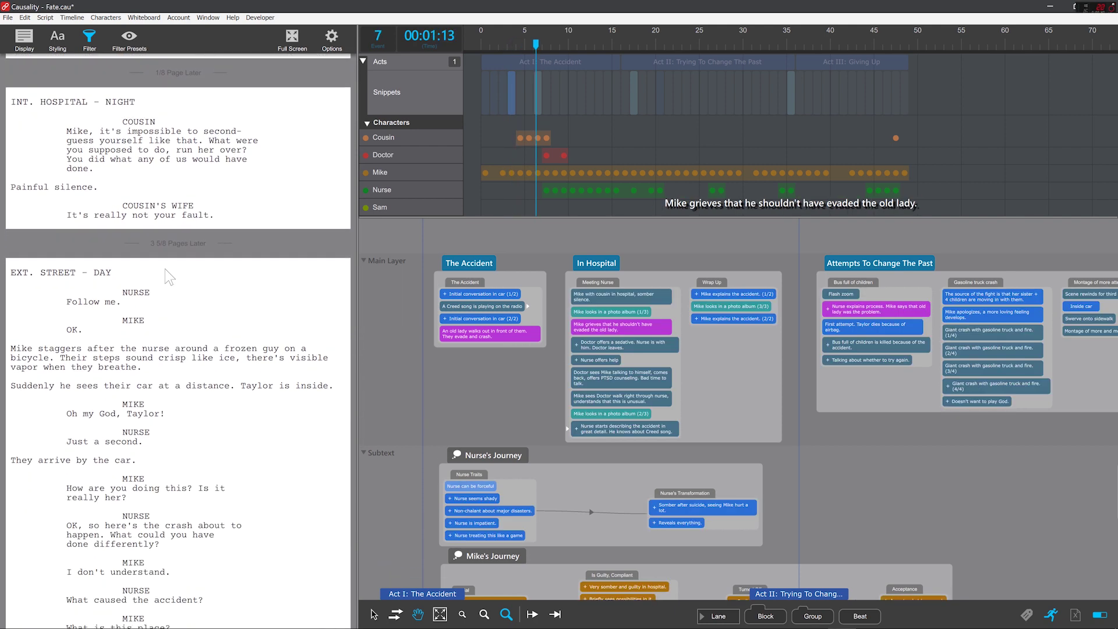
{"action": "scroll", "coordinate": [180, 286], "scroll_direction": "down", "scroll_amount": 8}
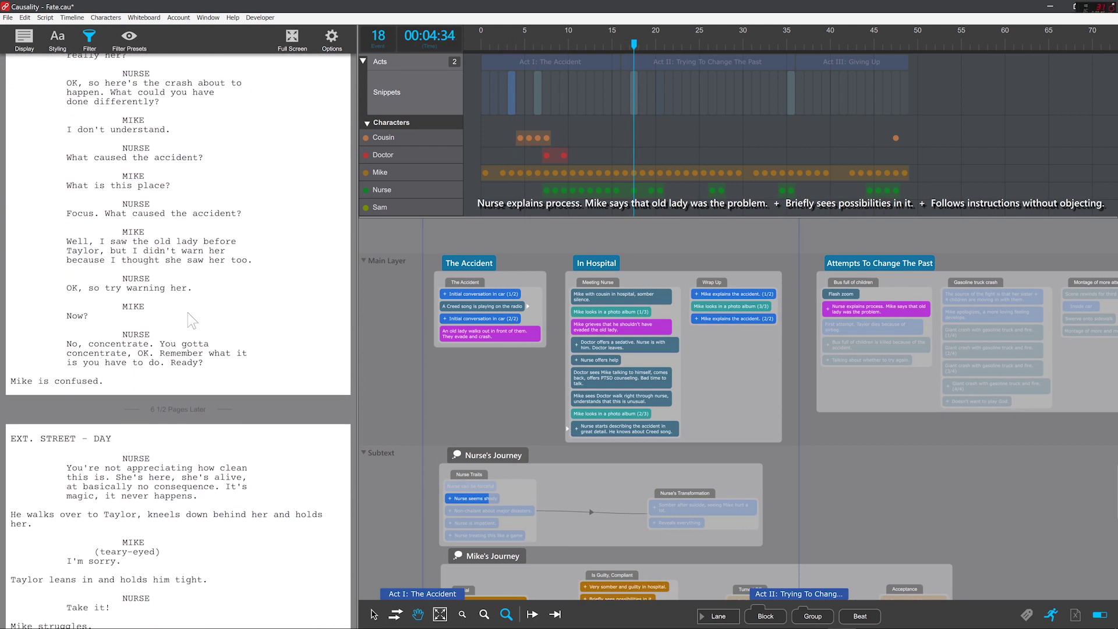
{"action": "scroll", "coordinate": [183, 302], "scroll_direction": "down", "scroll_amount": 4}
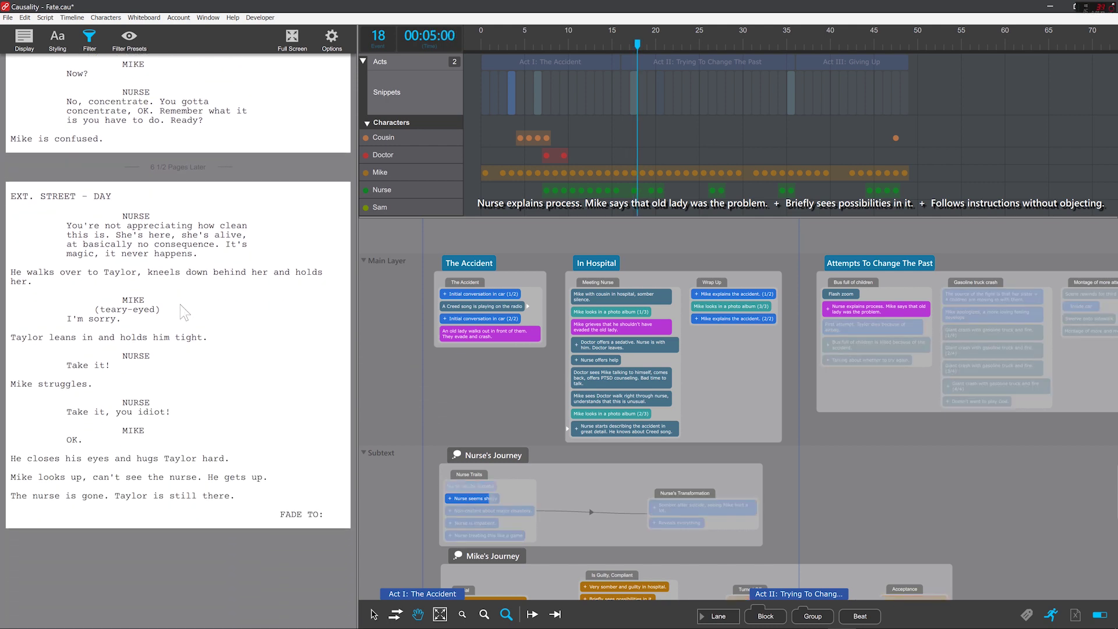
{"action": "scroll", "coordinate": [184, 313], "scroll_direction": "up", "scroll_amount": 4}
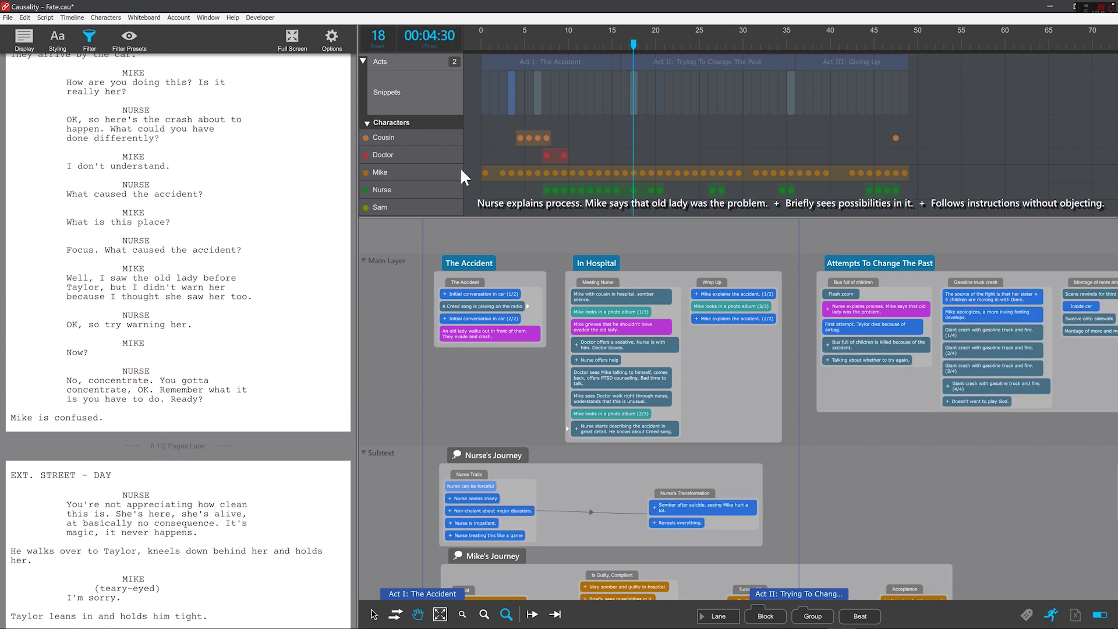
Move the timeline playhead to event 4 at 00:00:28, the first snippet included by the filter
{"action": "left_click", "coordinate": [501, 44]}
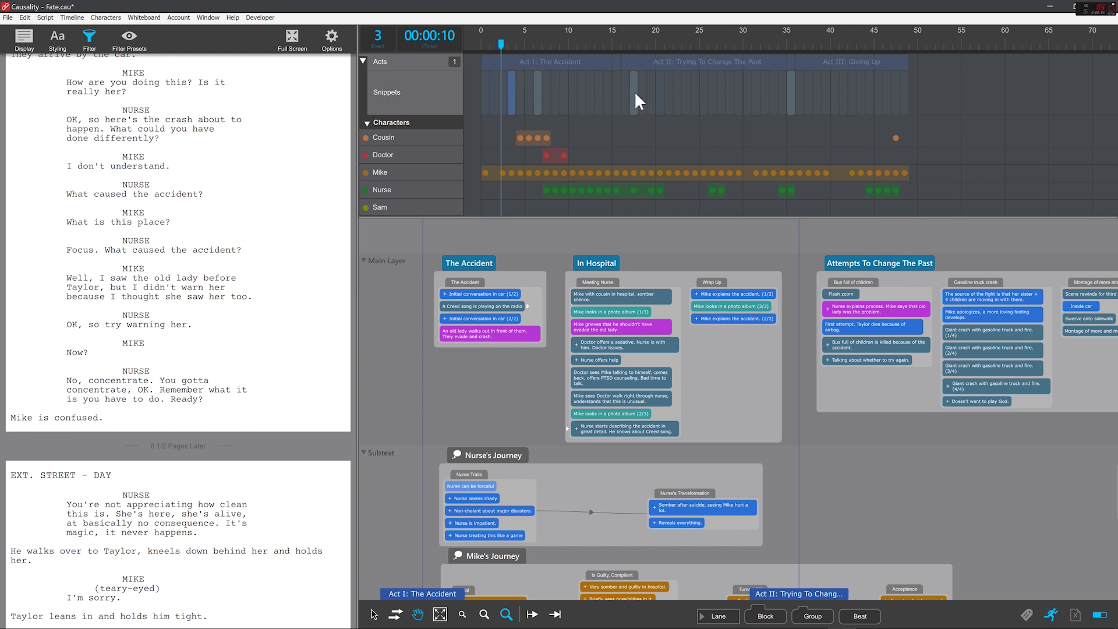
{"action": "mouse_move", "coordinate": [508, 43]}
{"action": "left_mouse_down"}
{"action": "mouse_move", "coordinate": [803, 55]}
{"action": "mouse_move", "coordinate": [506, 60]}
{"action": "left_mouse_up"}
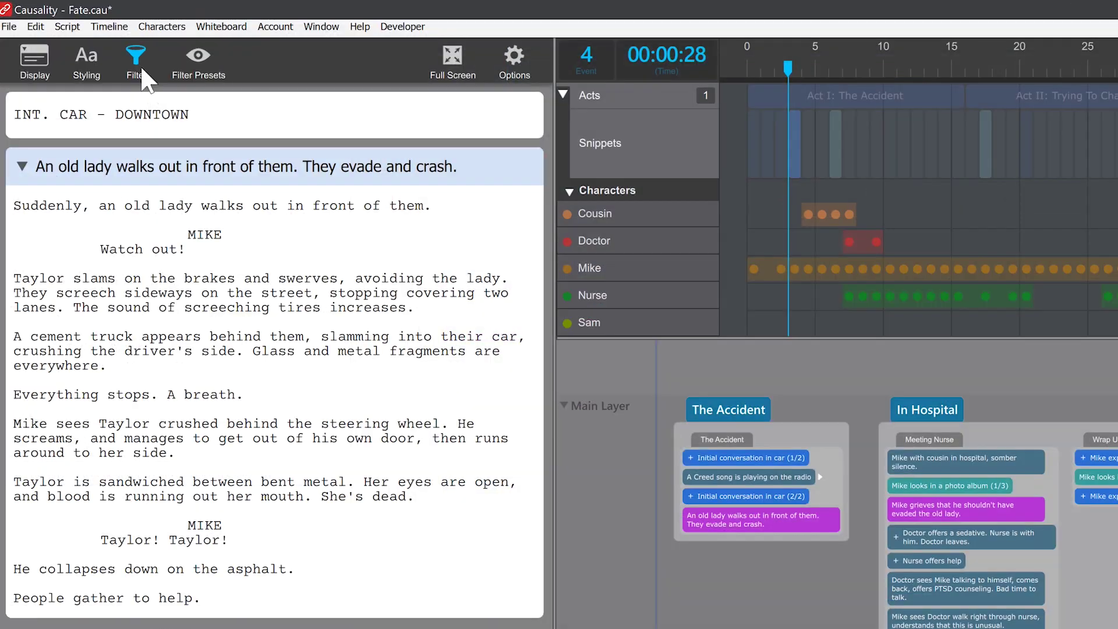
Reset the tag filter, filter by scene heading to show only Night scenes, and return the playhead to 00:00:00
{"action": "left_click", "coordinate": [89, 36]}
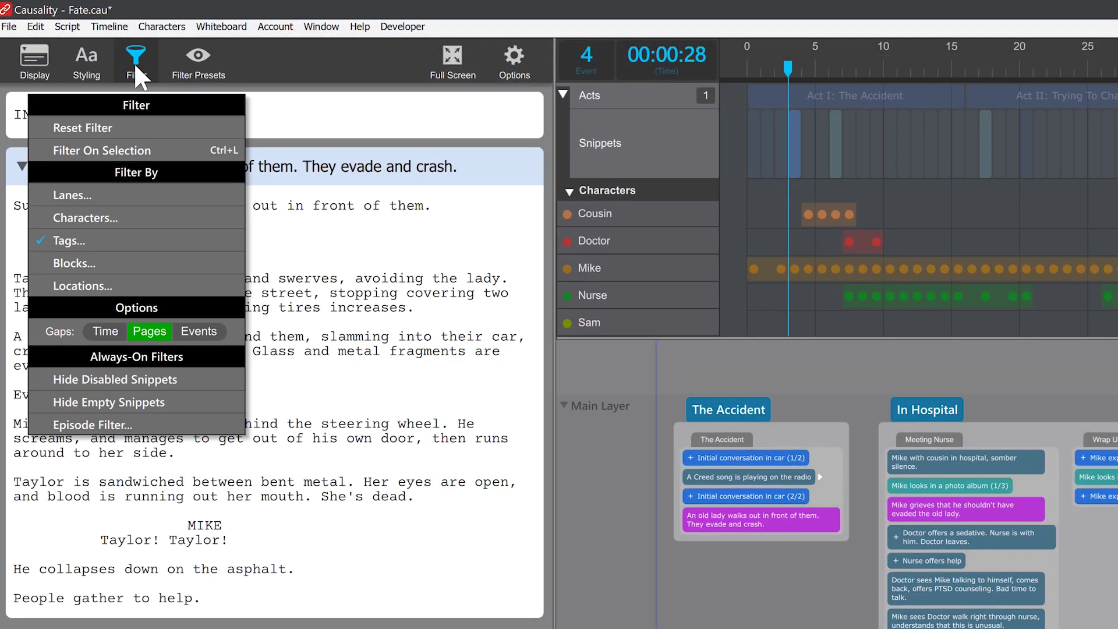
{"action": "left_click", "coordinate": [119, 125]}
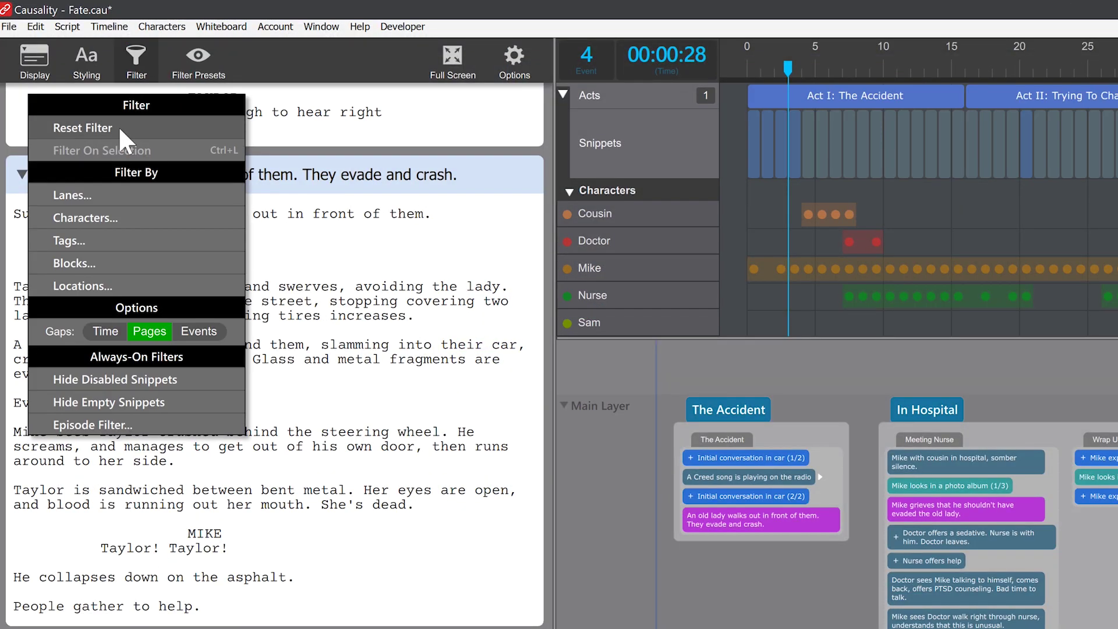
{"action": "left_click", "coordinate": [95, 285]}
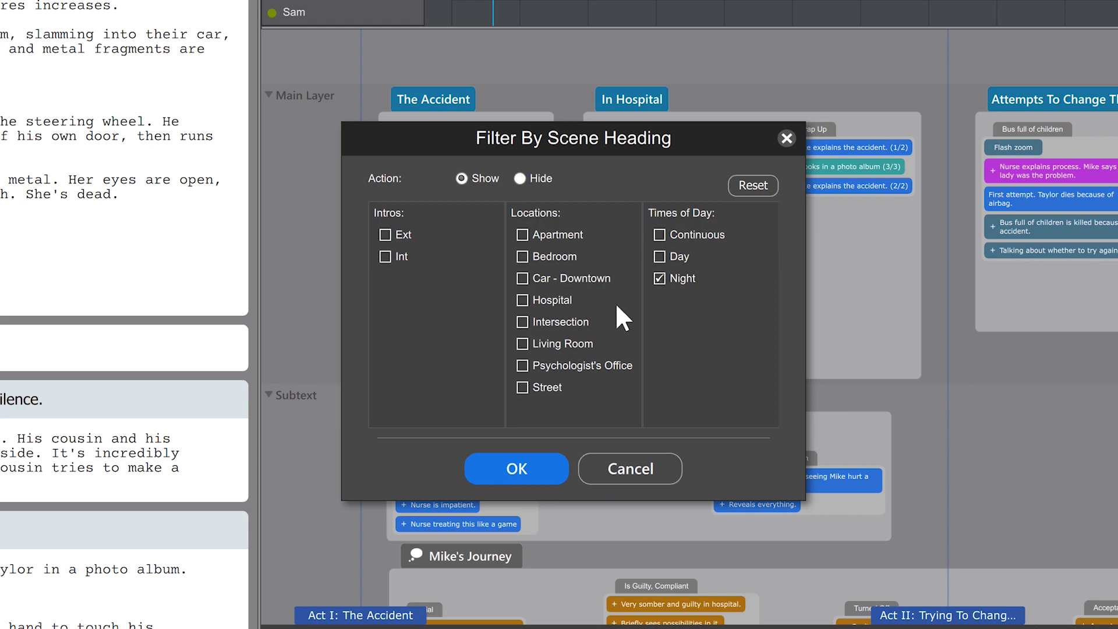
{"action": "left_click", "coordinate": [518, 468]}
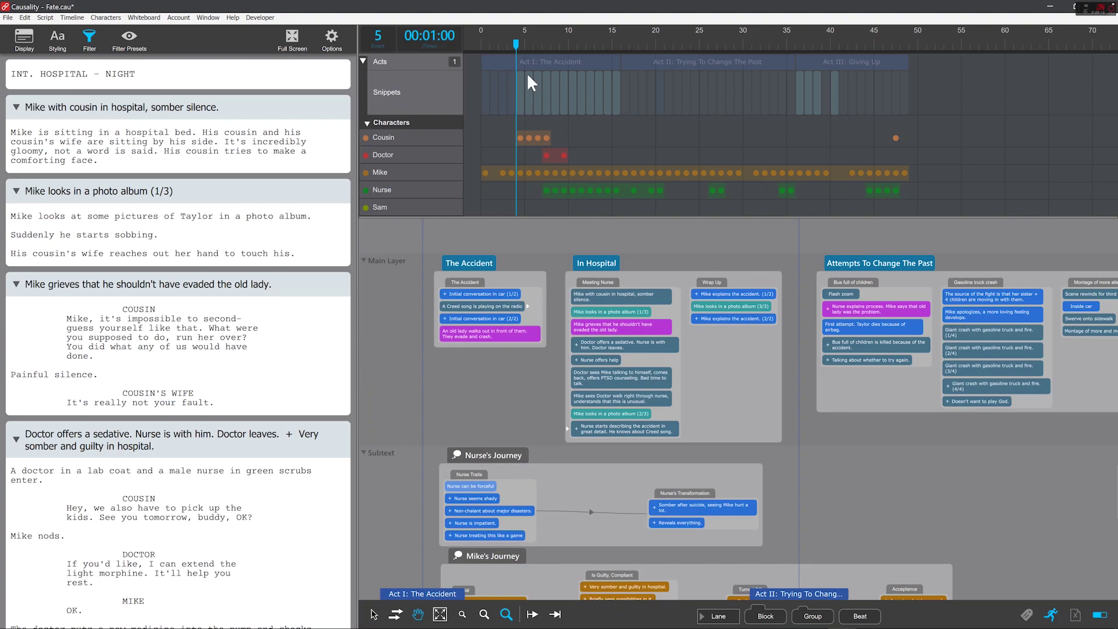
{"action": "left_click_drag", "start_coordinate": [530, 52], "coordinate": [477, 65]}
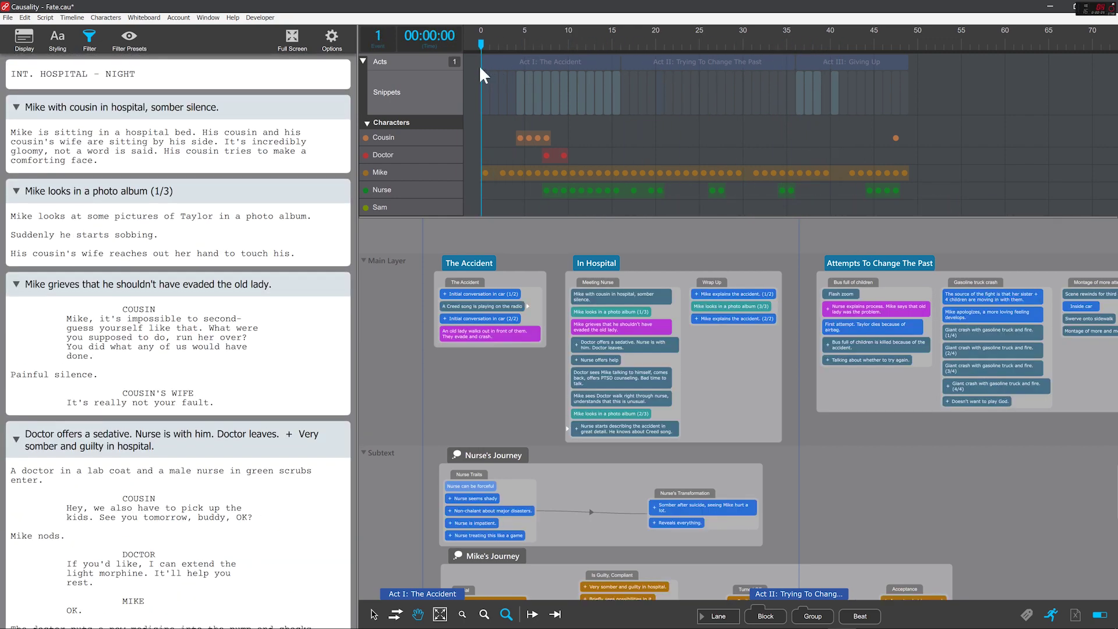
Filter the script on the selected Nurse's Journey block and move the playhead to 00:01:40
{"action": "left_click", "coordinate": [89, 40]}
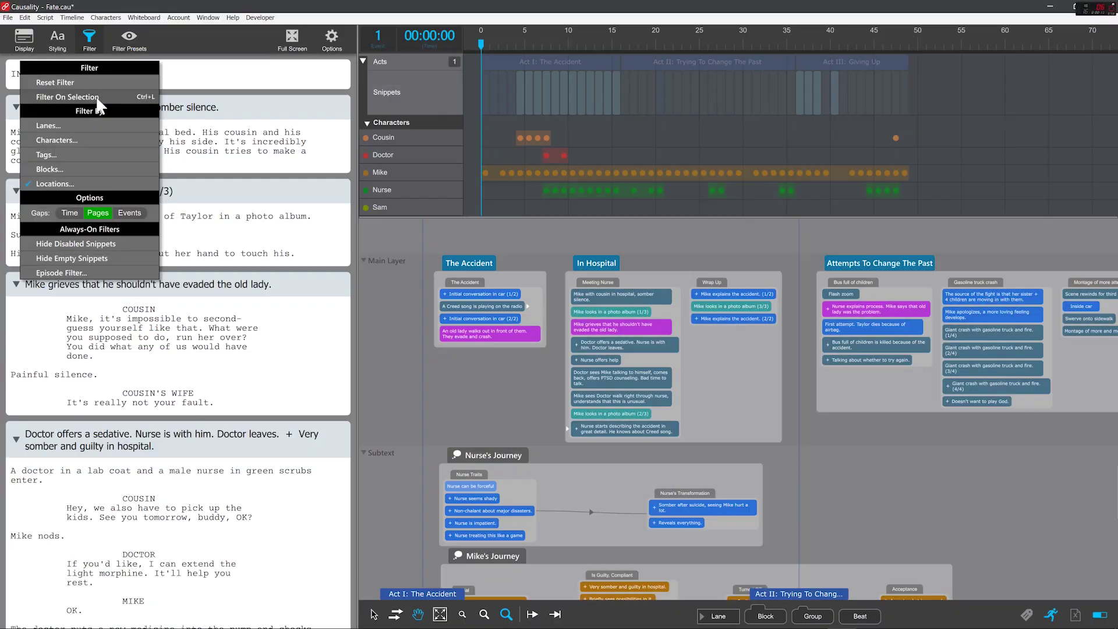
{"action": "left_click", "coordinate": [495, 453]}
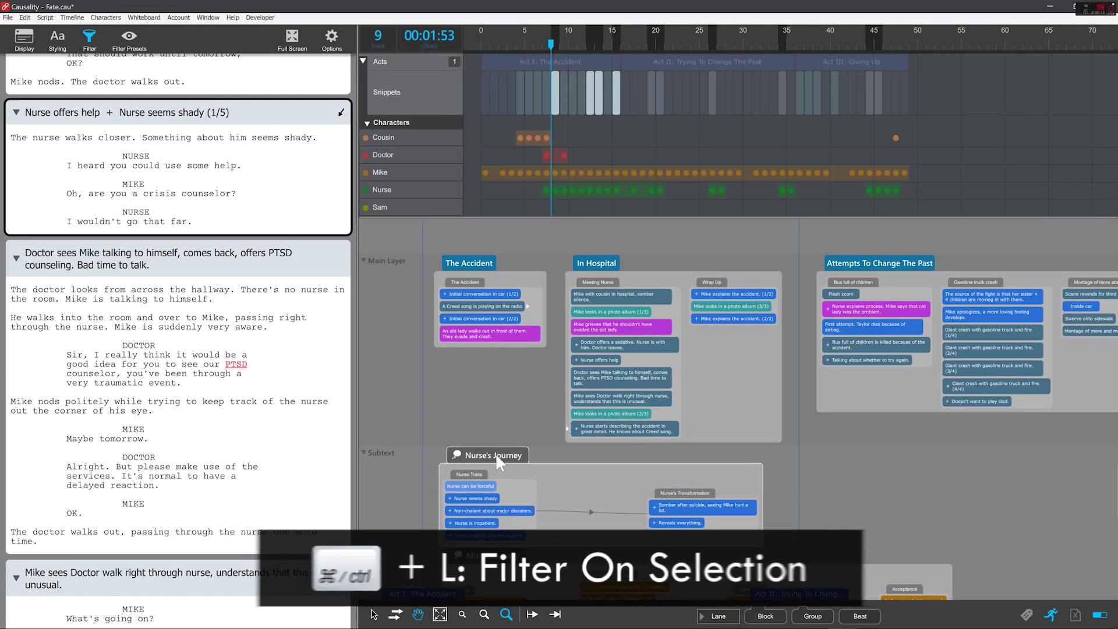
{"action": "key", "text": "ctrl+l"}
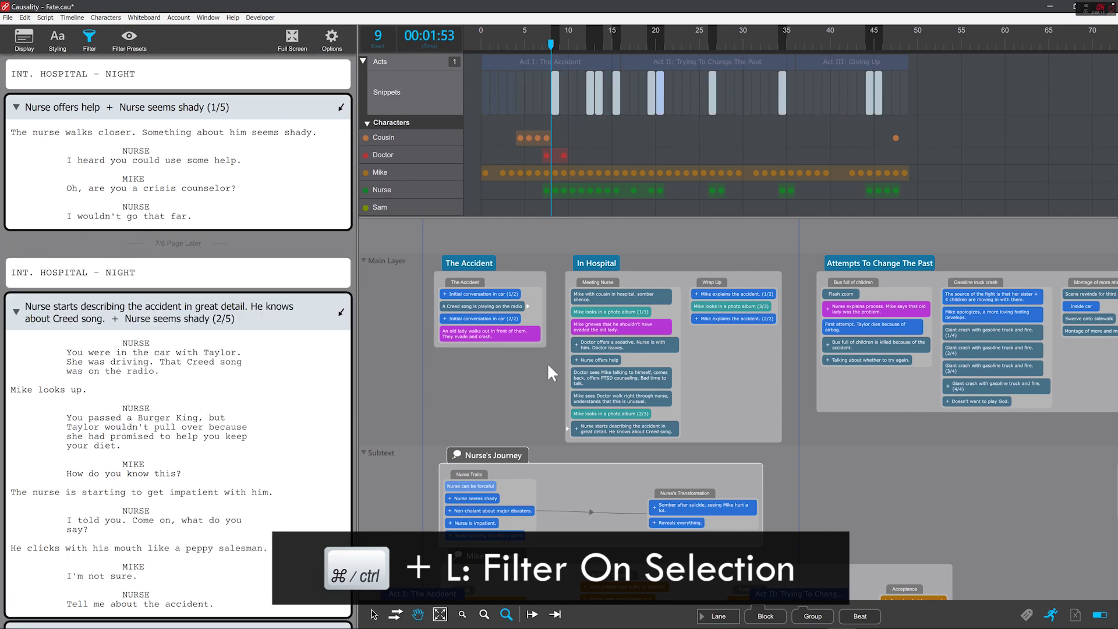
{"action": "left_click_drag", "start_coordinate": [550, 43], "coordinate": [549, 256]}
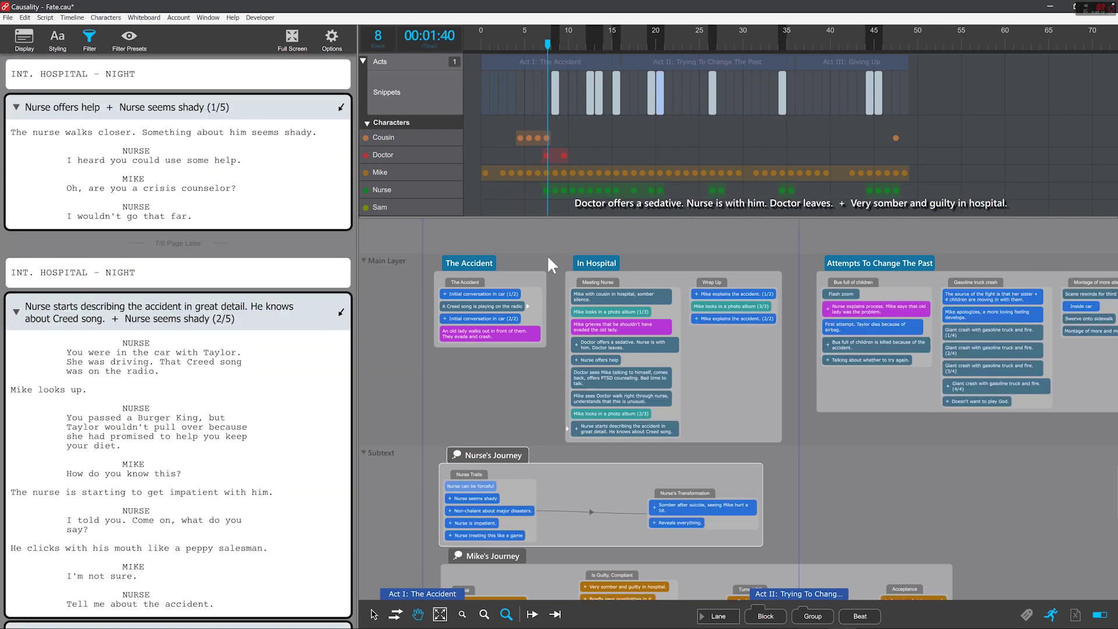
Filter the script on the Main Layer lane, the Subtext lane and the Attempts To Change The Past block in turn
{"action": "left_click", "coordinate": [386, 260]}
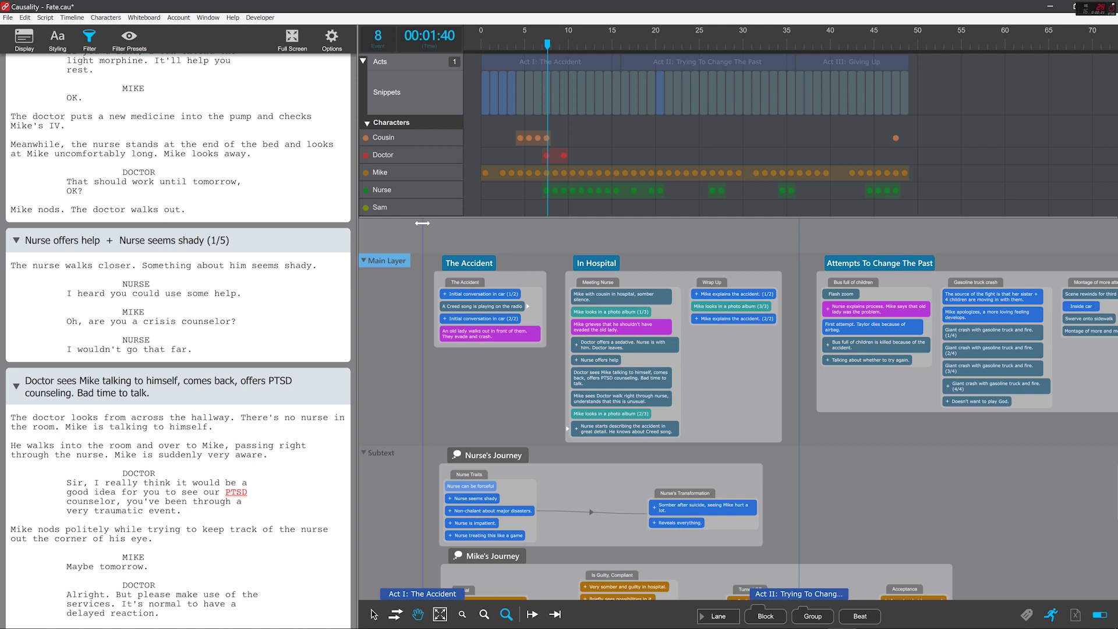
{"action": "left_click", "coordinate": [380, 452]}
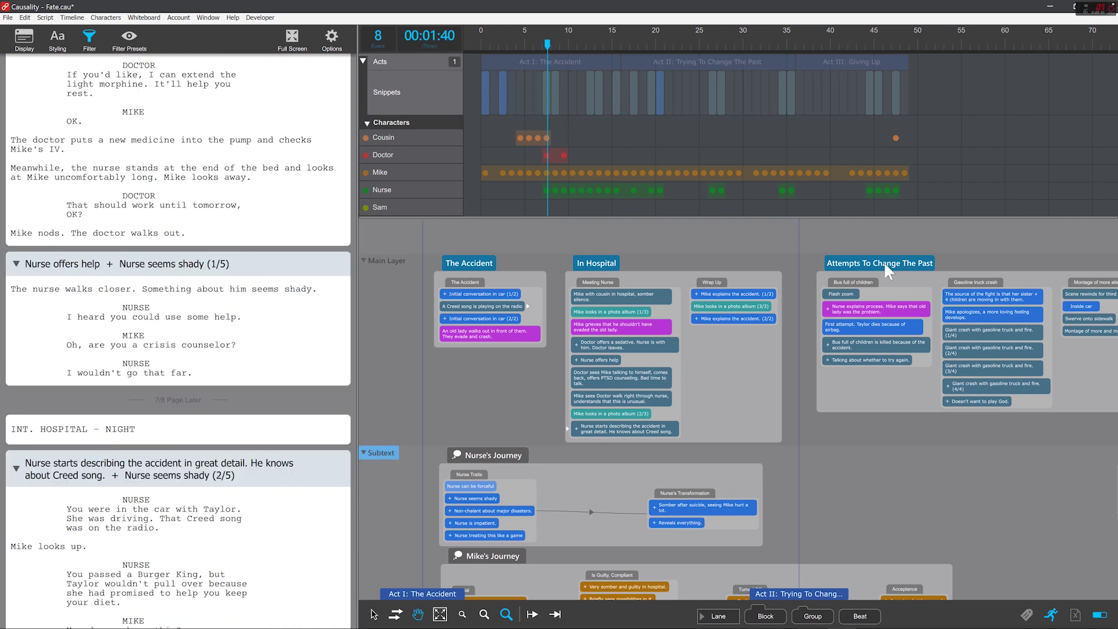
{"action": "left_click", "coordinate": [882, 263]}
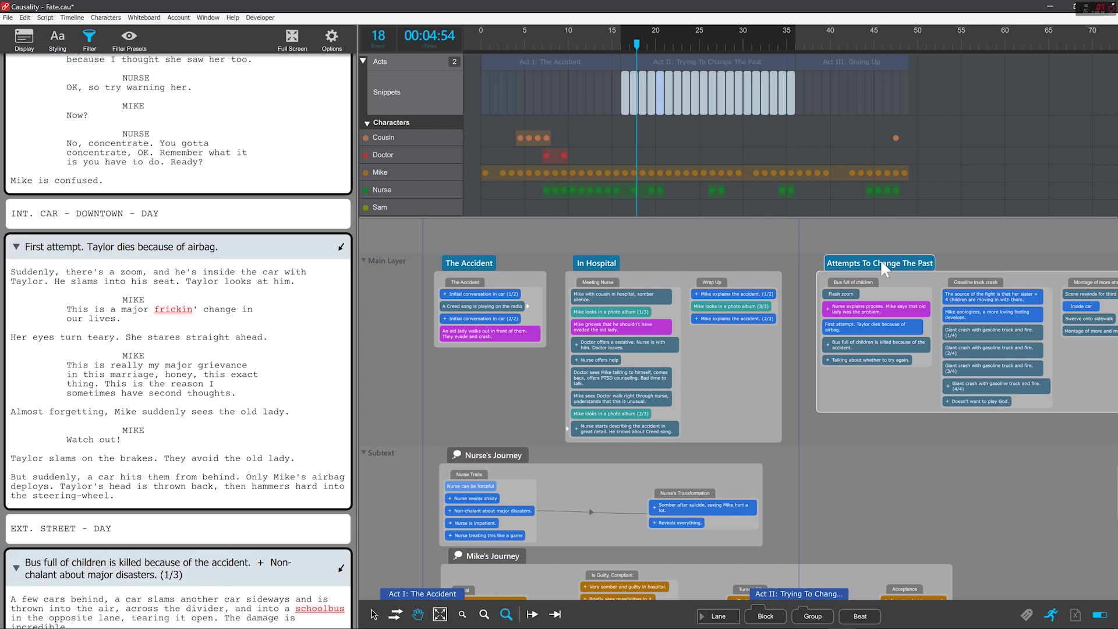
{"action": "left_click", "coordinate": [484, 357]}
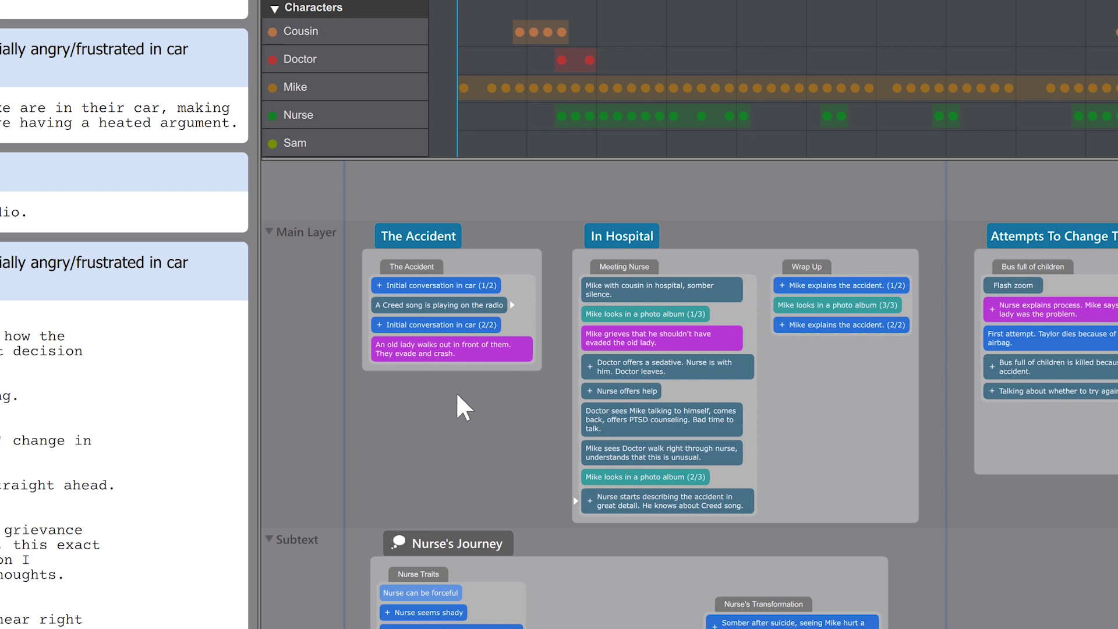
Set the Main Layer lane's Script Filter to Show Only
{"action": "right_click", "coordinate": [302, 232]}
{"action": "mouse_move", "coordinate": [395, 253]}
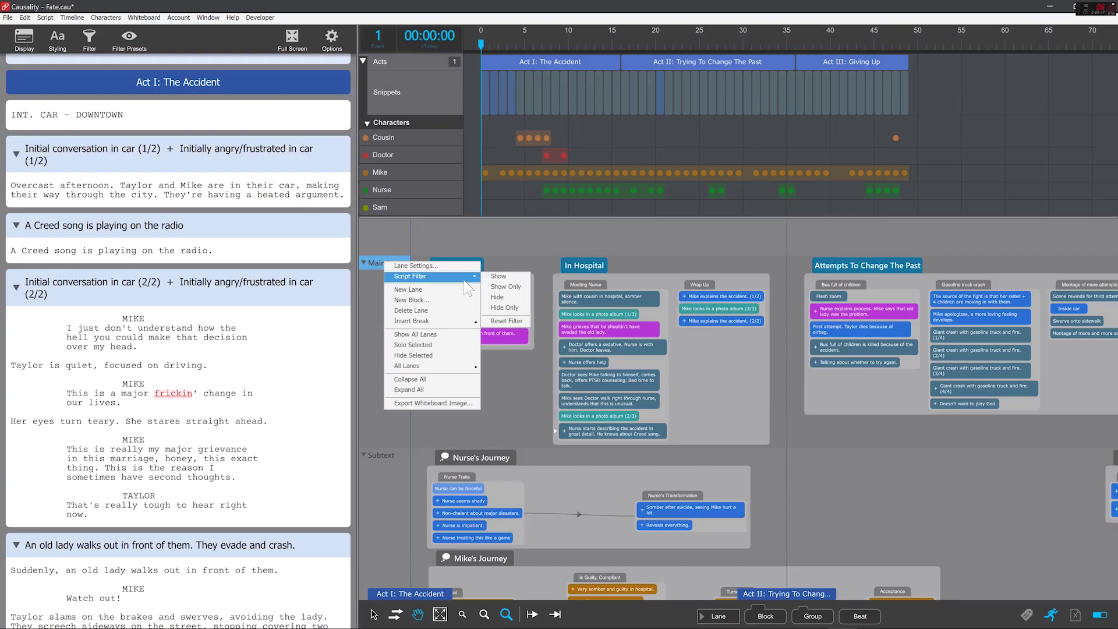
{"action": "left_click", "coordinate": [502, 283]}
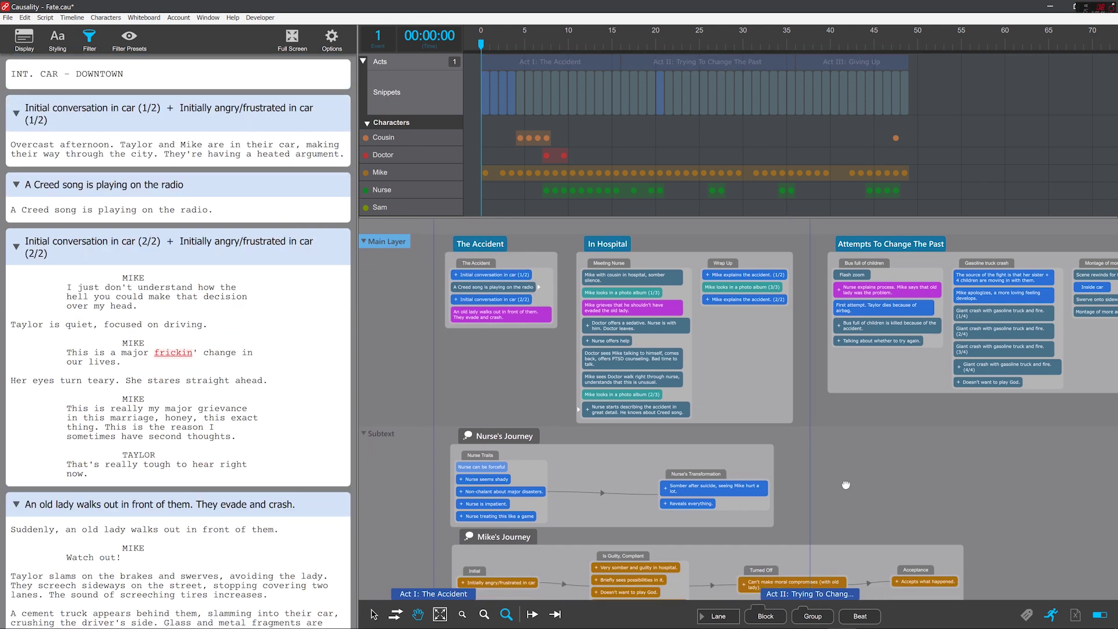
Hide the Nurse's Journey block's snippets from the script with its Script Filter
{"action": "right_click", "coordinate": [562, 382]}
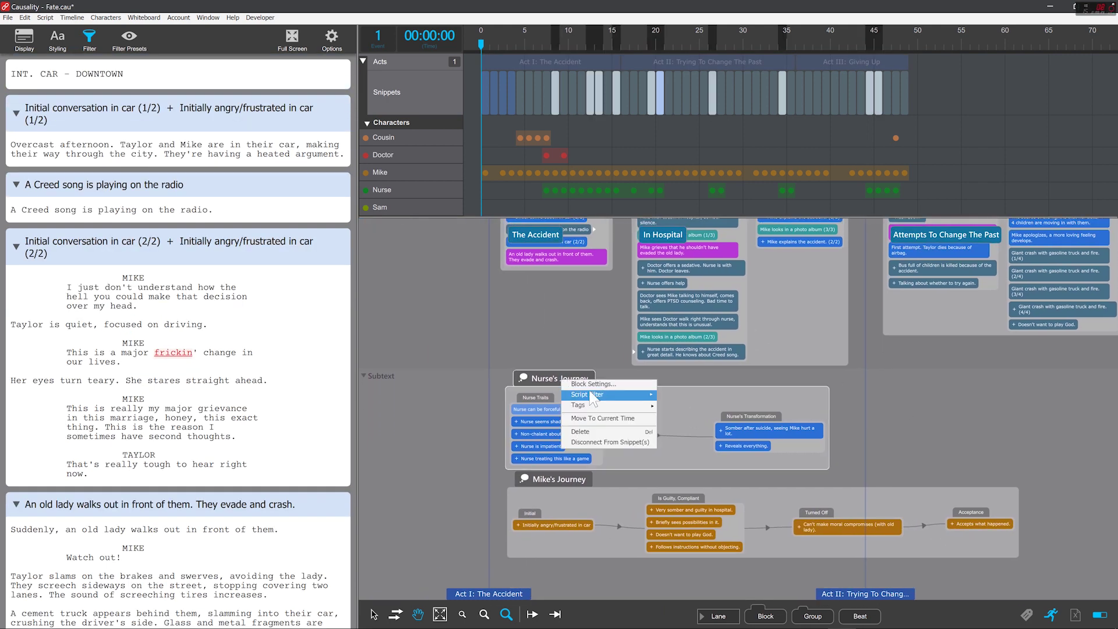
{"action": "left_click", "coordinate": [687, 422]}
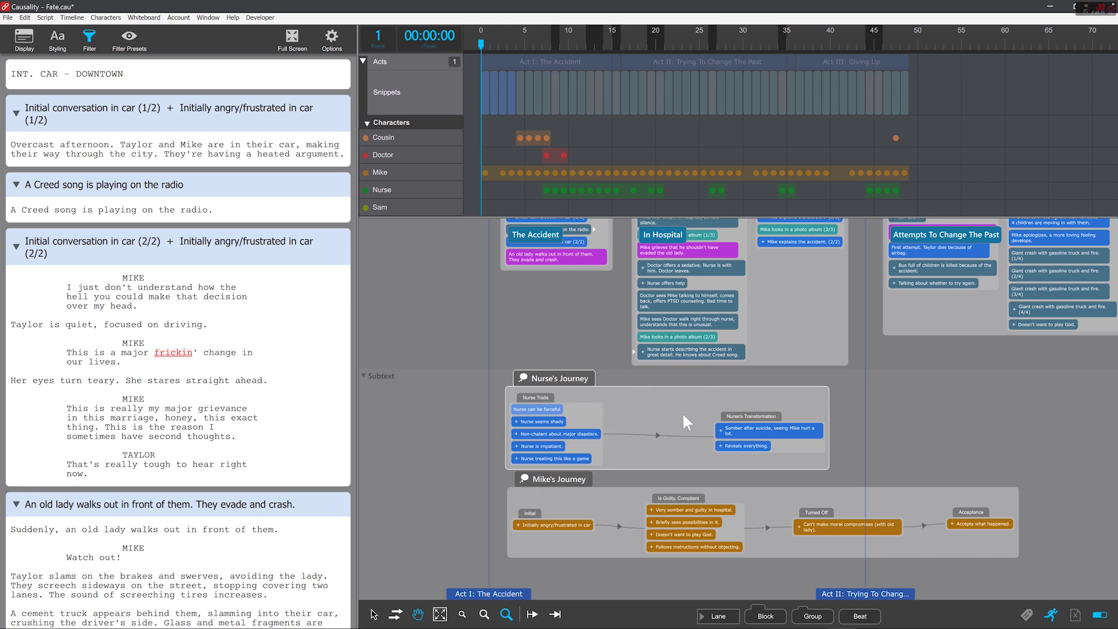
{"action": "left_click", "coordinate": [897, 429]}
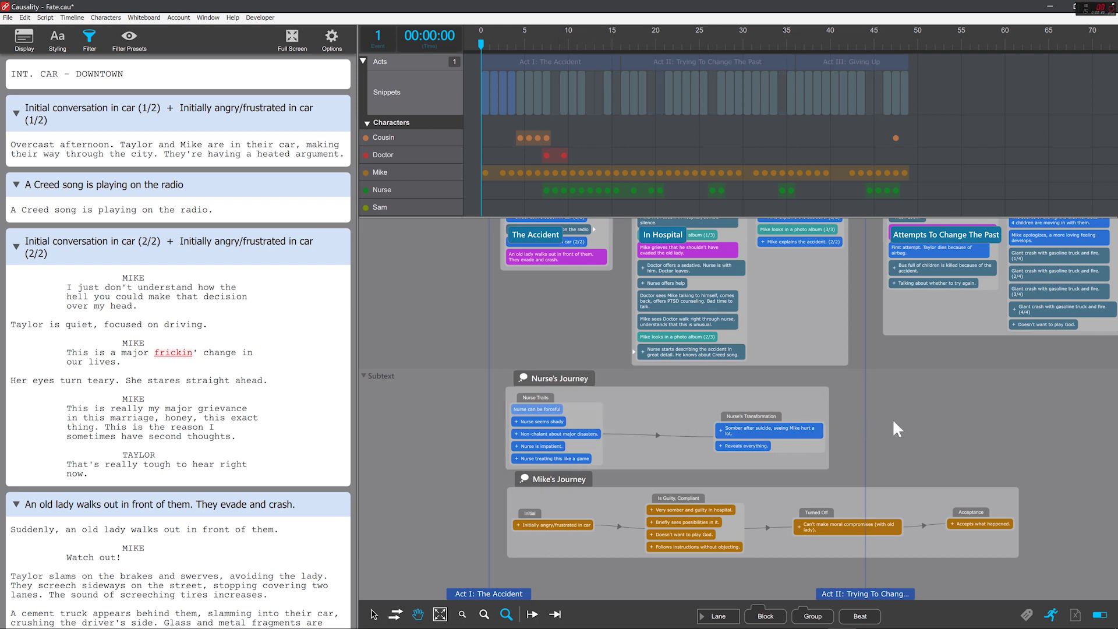
{"action": "scroll", "coordinate": [571, 303], "scroll_direction": "up", "scroll_amount": 2}
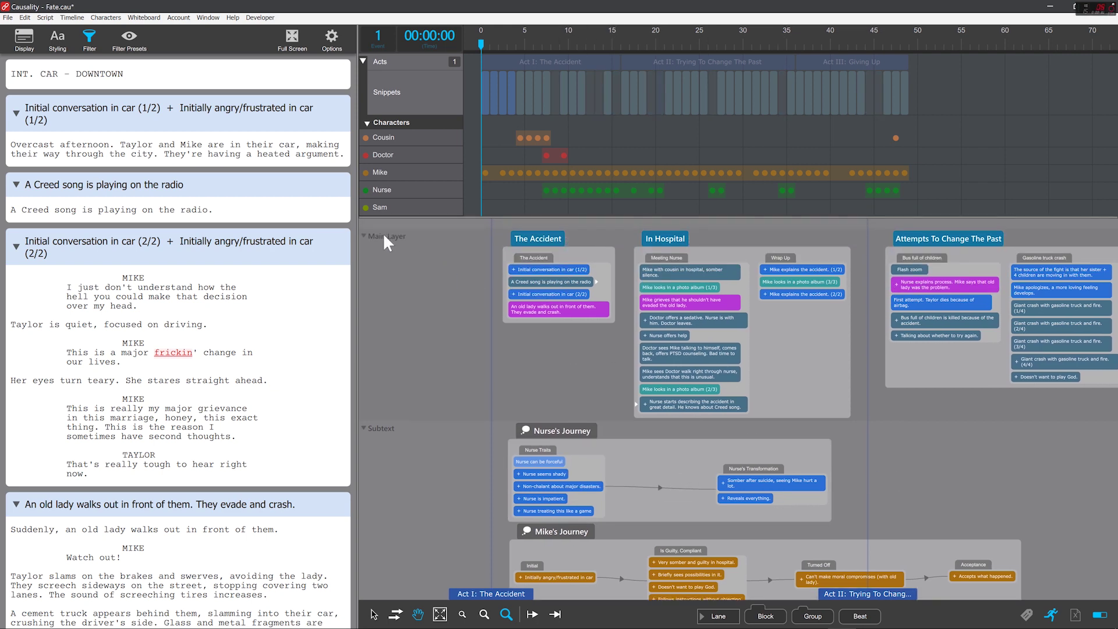
{"action": "left_click", "coordinate": [564, 436]}
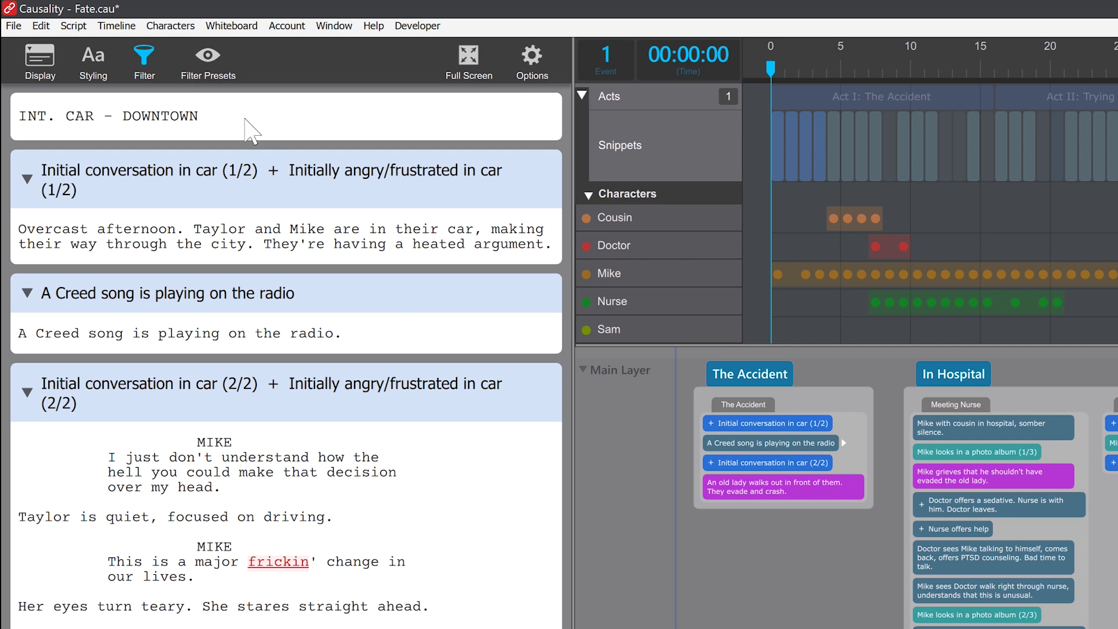
Reset the script filter and show only the Subtext lane's snippets using its Script Filter
{"action": "left_click", "coordinate": [125, 36]}
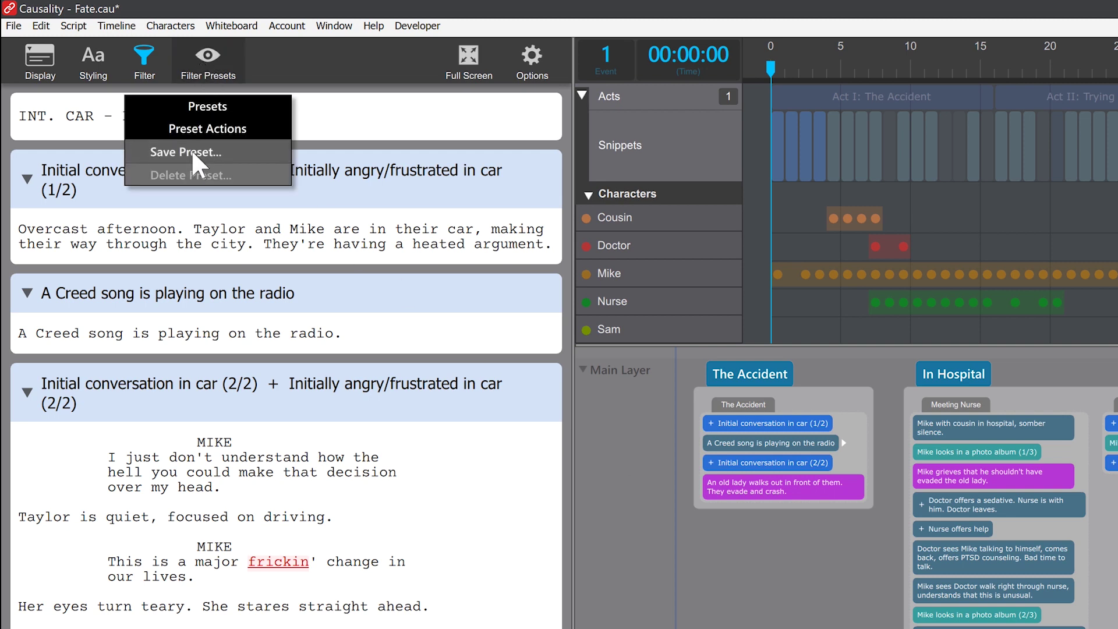
{"action": "left_click", "coordinate": [137, 62]}
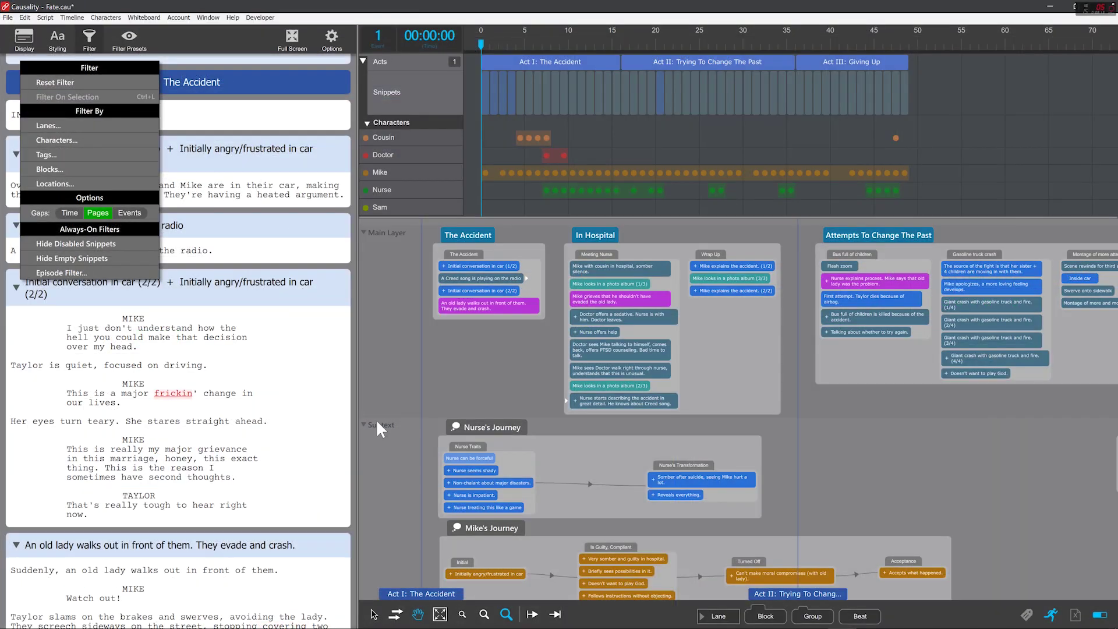
{"action": "right_click", "coordinate": [380, 425]}
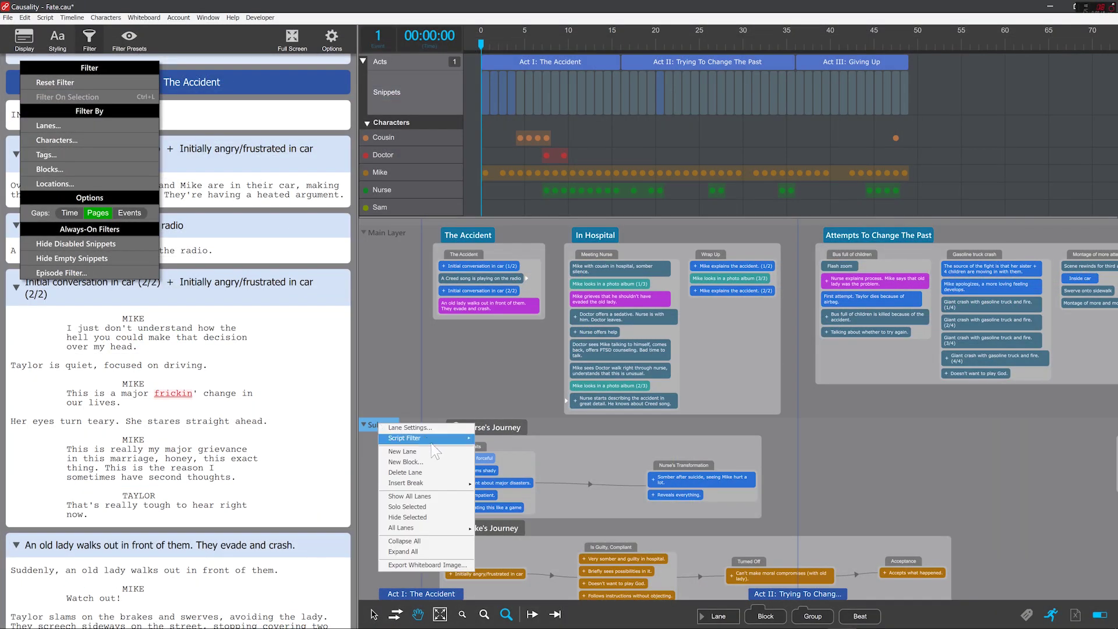
{"action": "left_click", "coordinate": [502, 450]}
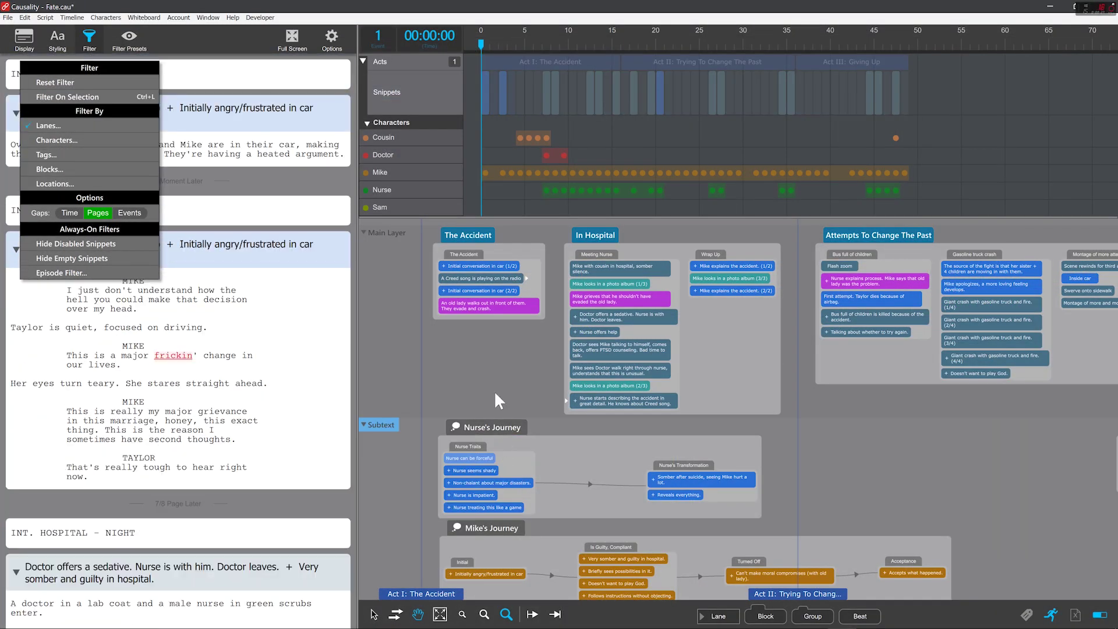
{"action": "left_click", "coordinate": [491, 365]}
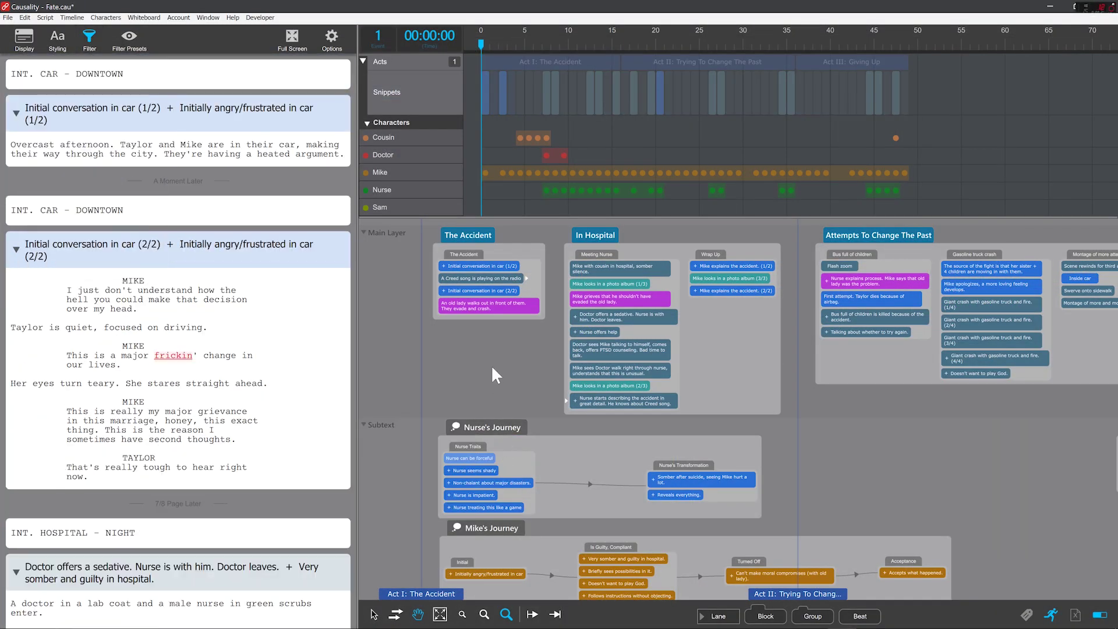
Save the current lane filter as a preset named Subtext
{"action": "left_click", "coordinate": [137, 41]}
{"action": "left_click", "coordinate": [124, 103]}
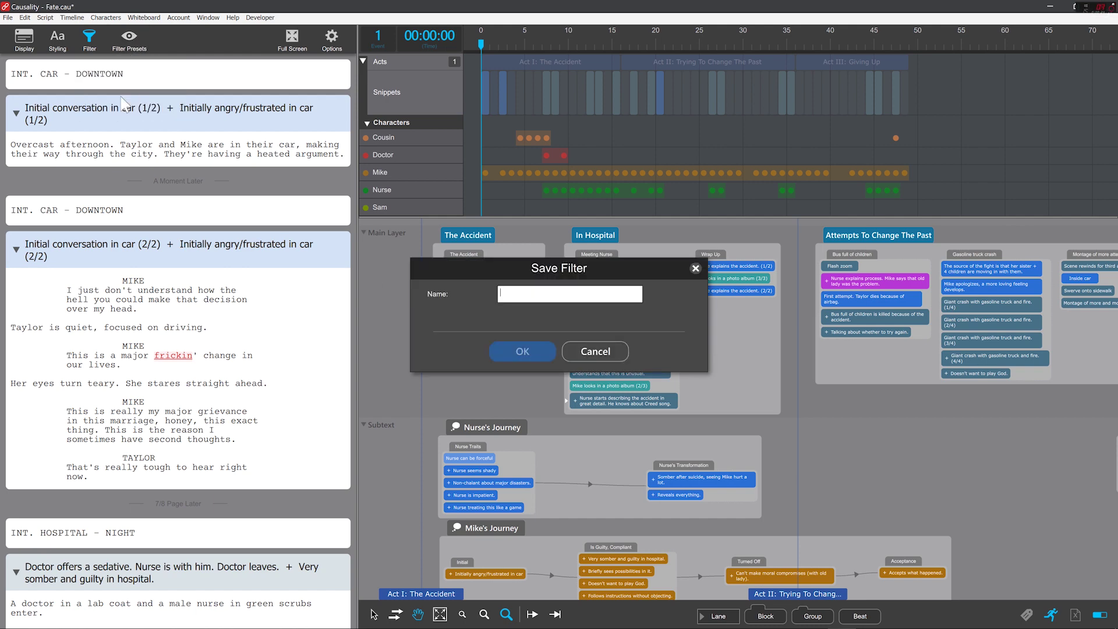
{"action": "type", "text": "Subtext"}
{"action": "left_click", "coordinate": [515, 350]}
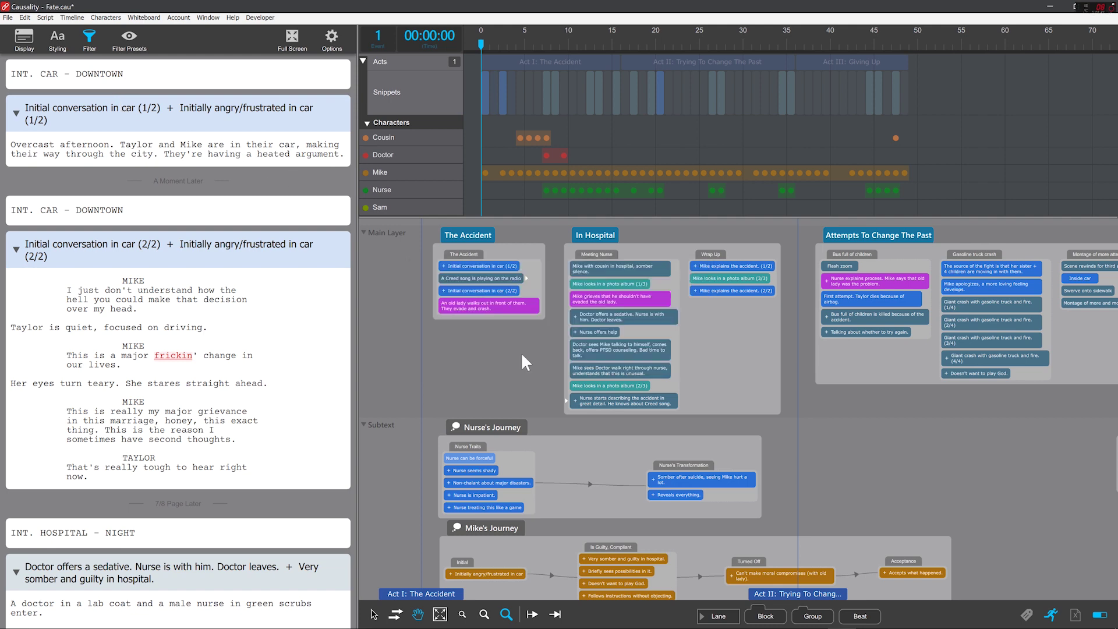
Reset the filter and filter the script by characters, showing Cousin and the other minor characters
{"action": "left_click", "coordinate": [90, 39]}
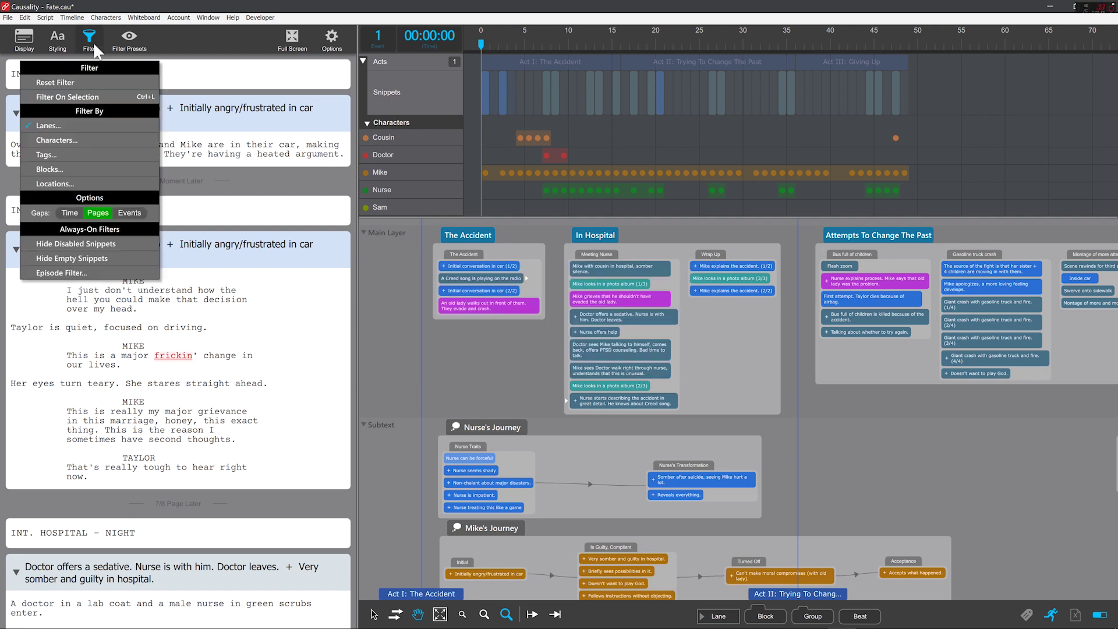
{"action": "left_click", "coordinate": [75, 84]}
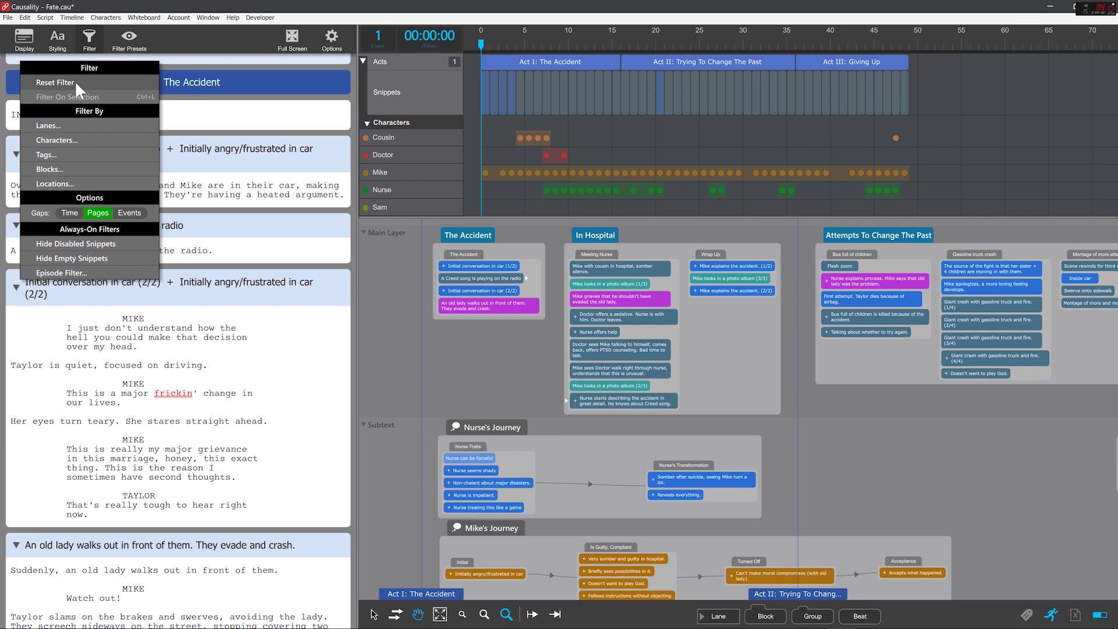
{"action": "left_click", "coordinate": [75, 140]}
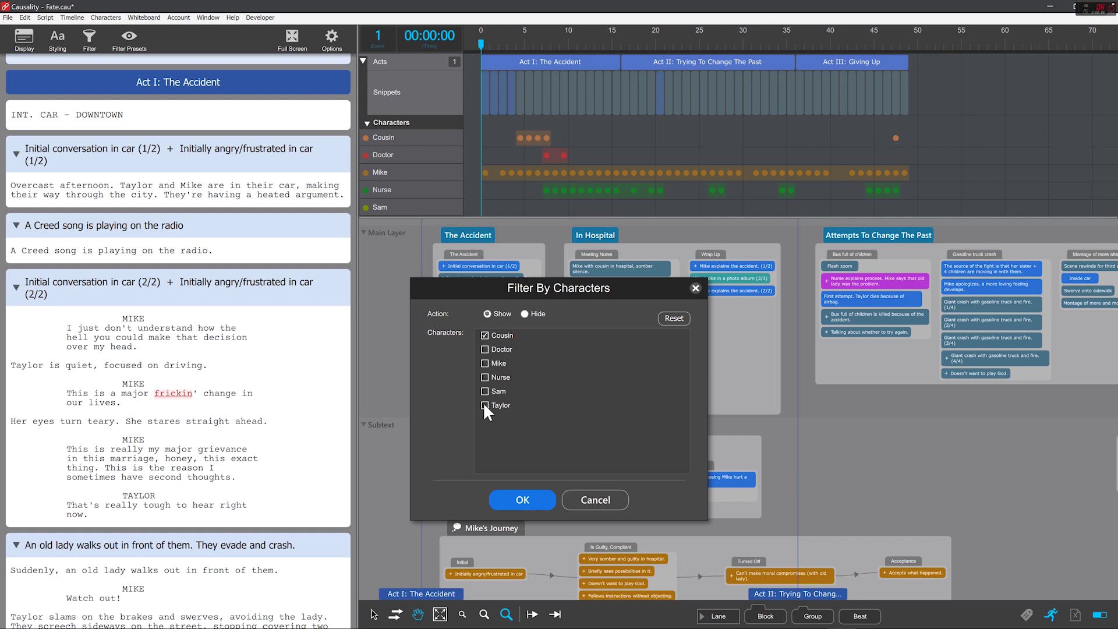
{"action": "left_click", "coordinate": [519, 499]}
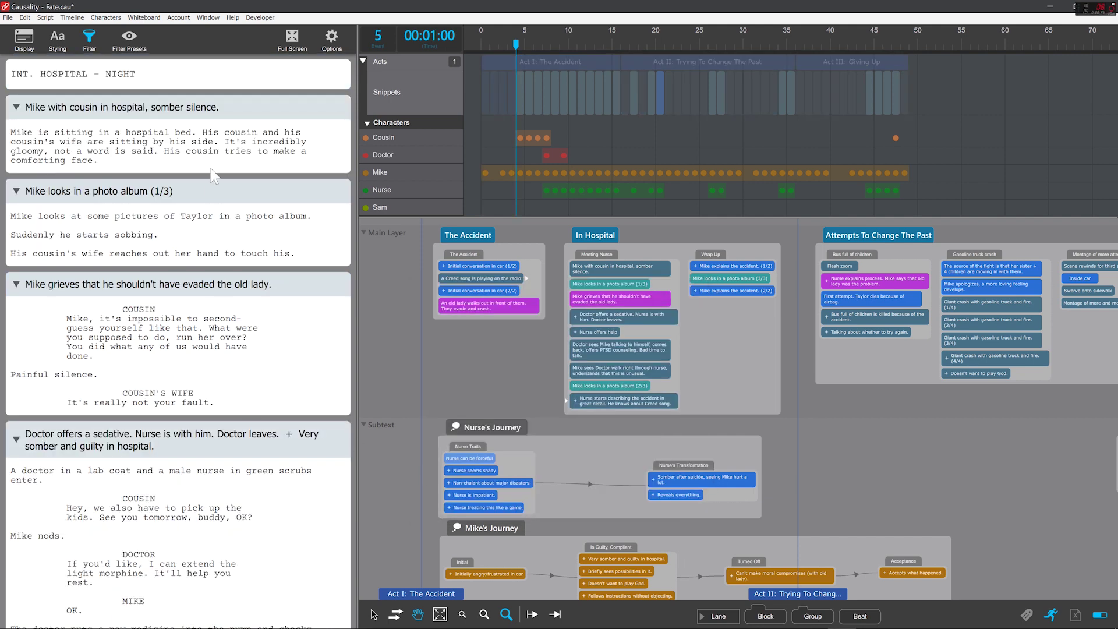
Look through the filtered script and save the character filter as a preset named Minor Characters
{"action": "scroll", "coordinate": [186, 153], "scroll_direction": "down", "scroll_amount": 8}
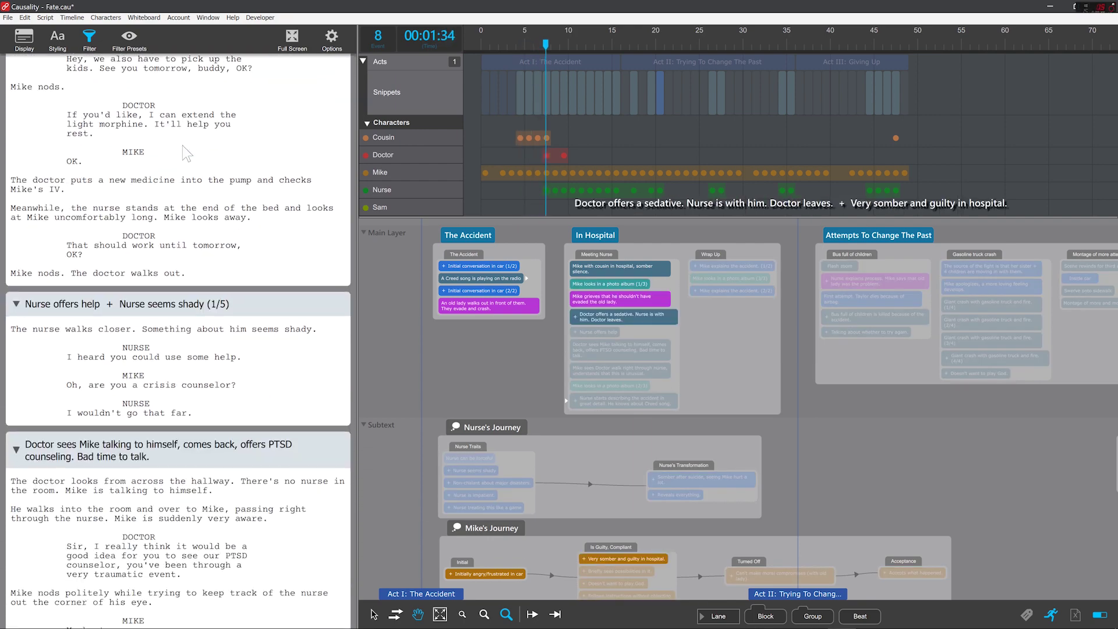
{"action": "scroll", "coordinate": [187, 153], "scroll_direction": "down", "scroll_amount": 10}
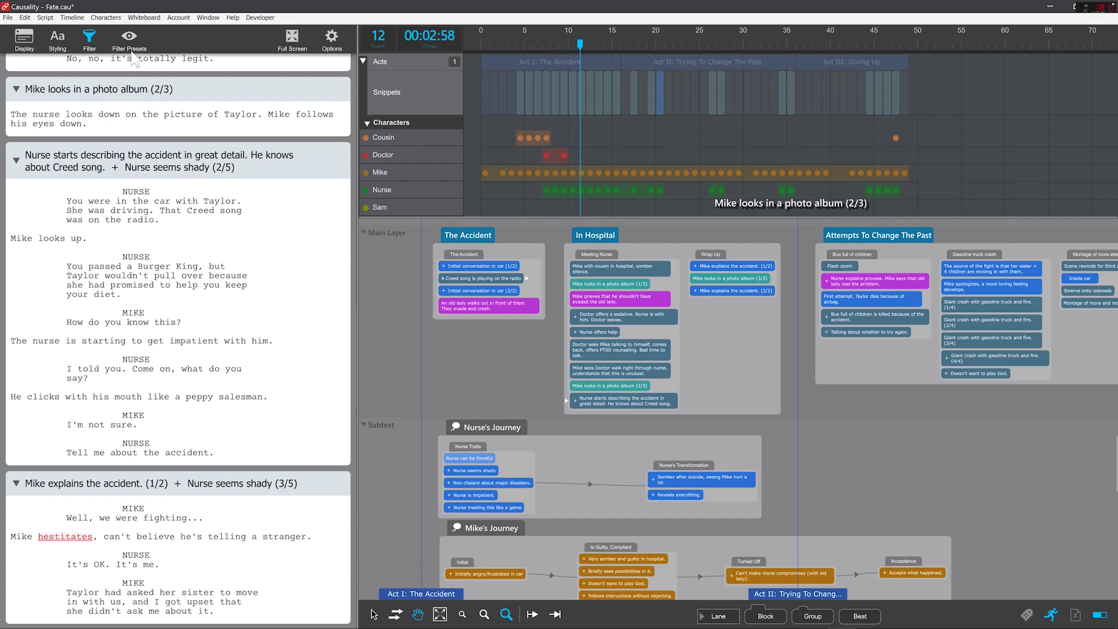
{"action": "left_click", "coordinate": [131, 48]}
{"action": "left_click", "coordinate": [125, 113]}
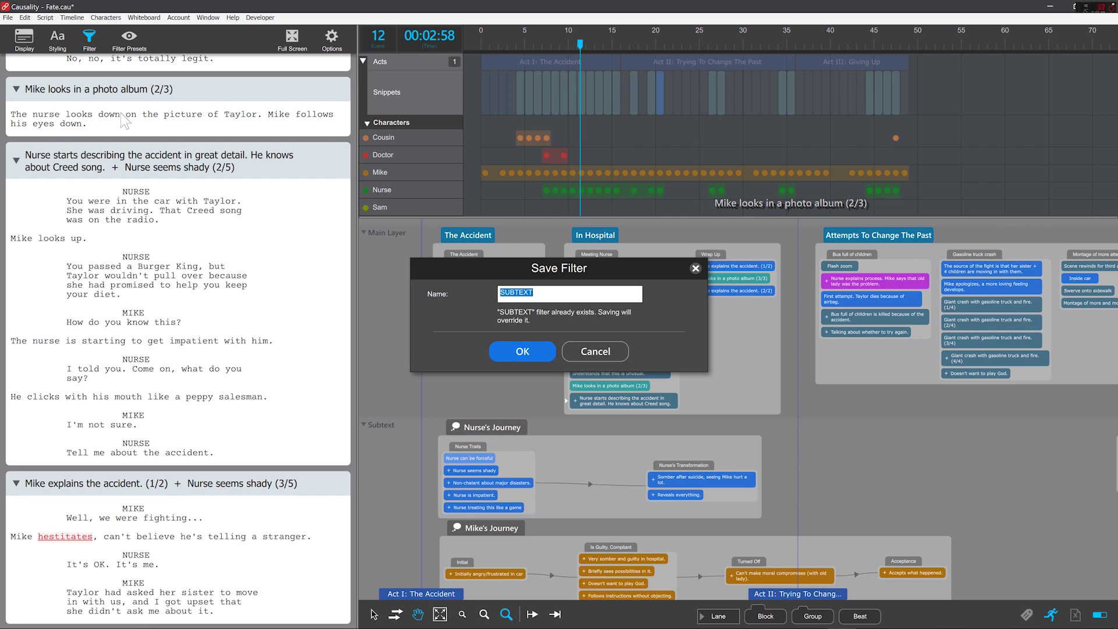
{"action": "type", "text": "Moi"}
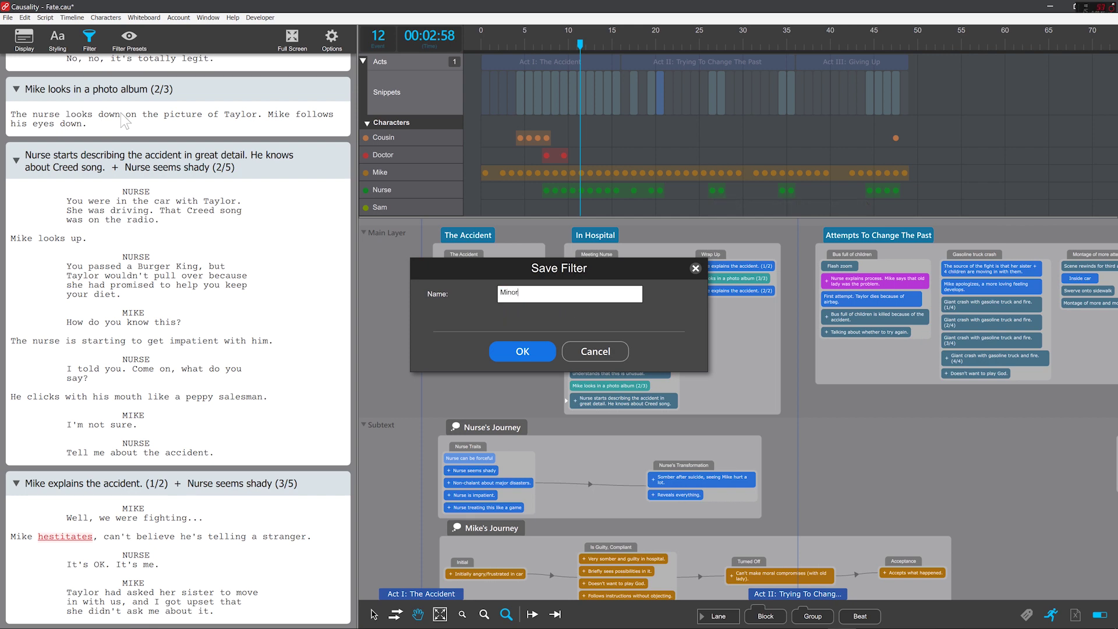
{"action": "key", "text": "Return"}
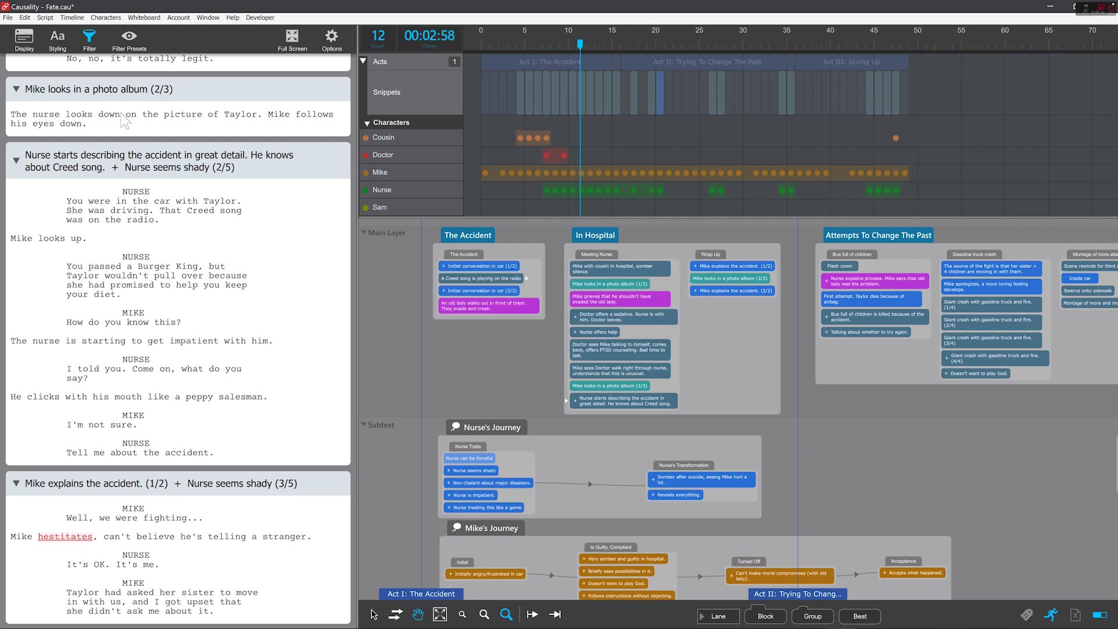
Apply the SUBTEXT filter preset and switch back to the MINOR CHARACTERS preset
{"action": "left_click", "coordinate": [130, 47]}
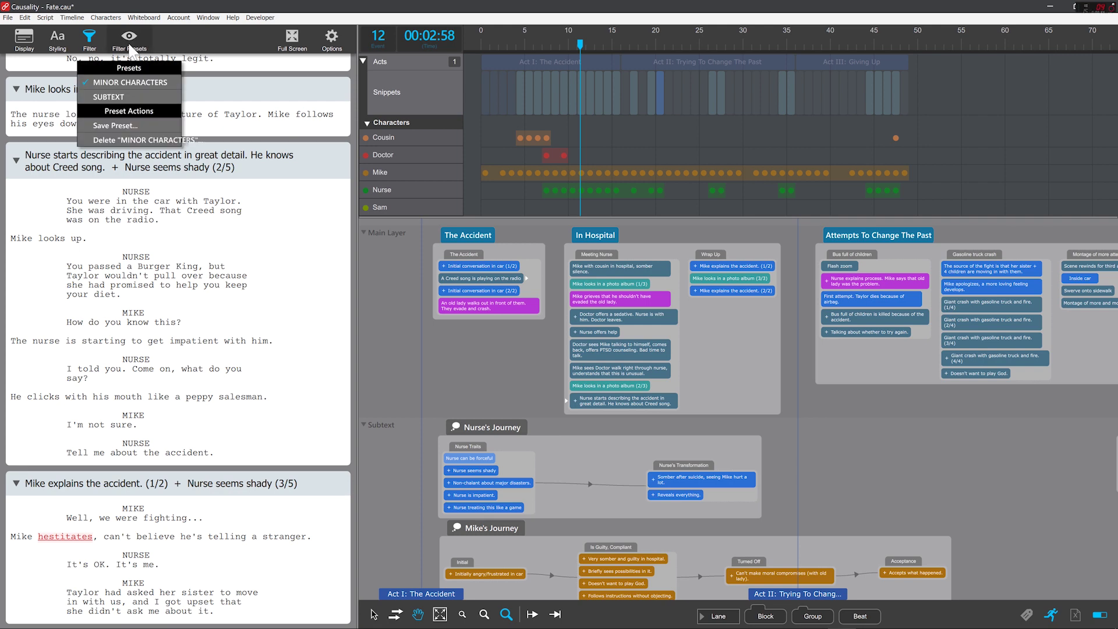
{"action": "left_click", "coordinate": [126, 98]}
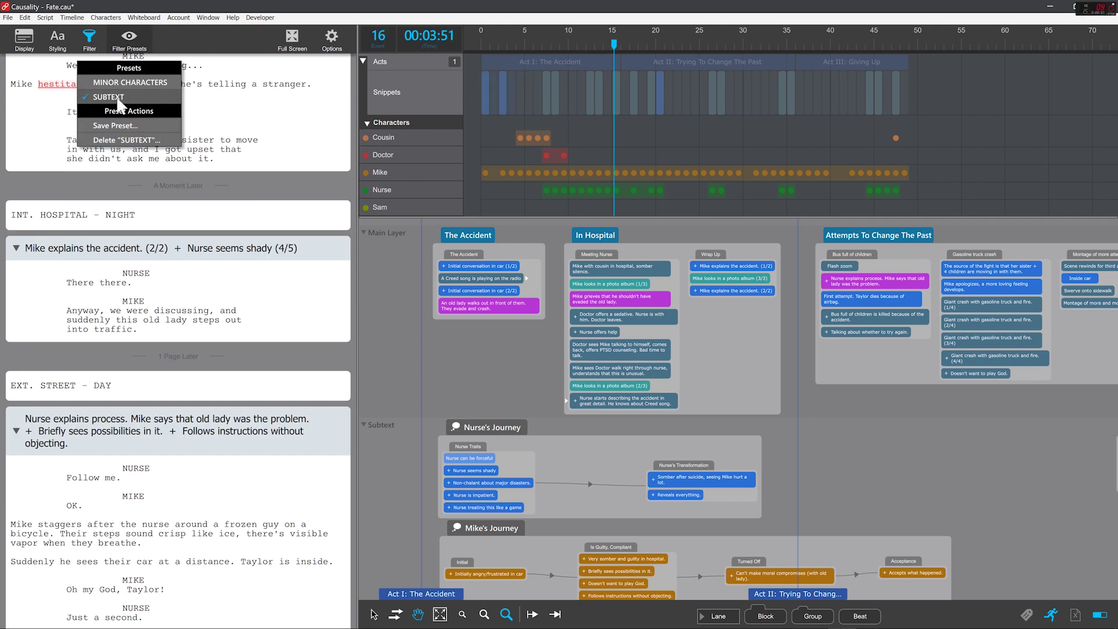
{"action": "left_click", "coordinate": [139, 82]}
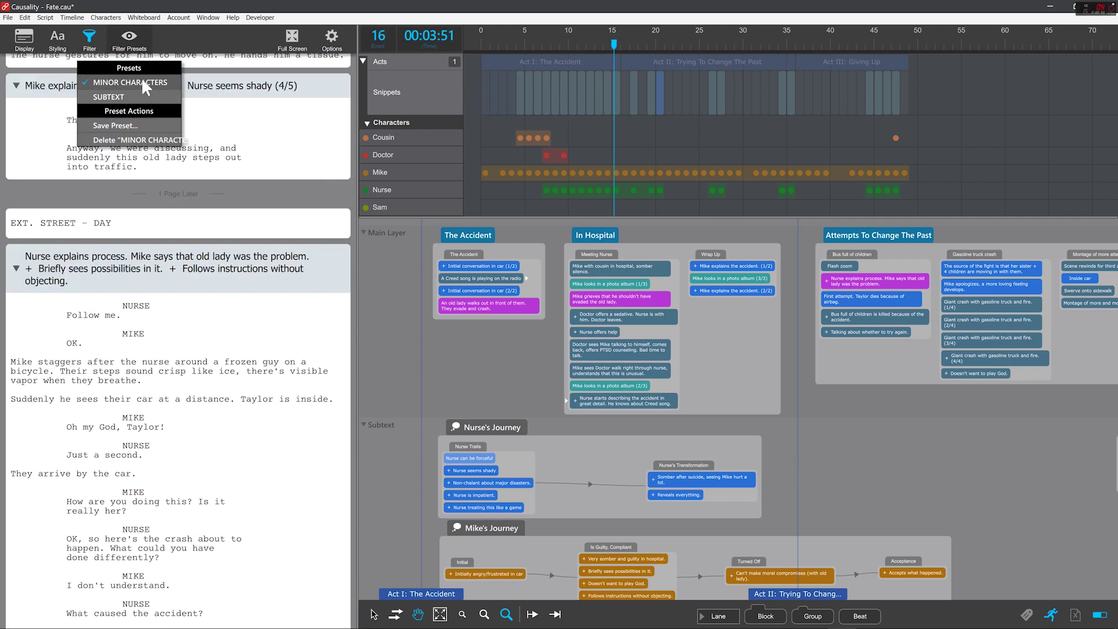
{"action": "left_click", "coordinate": [502, 366]}
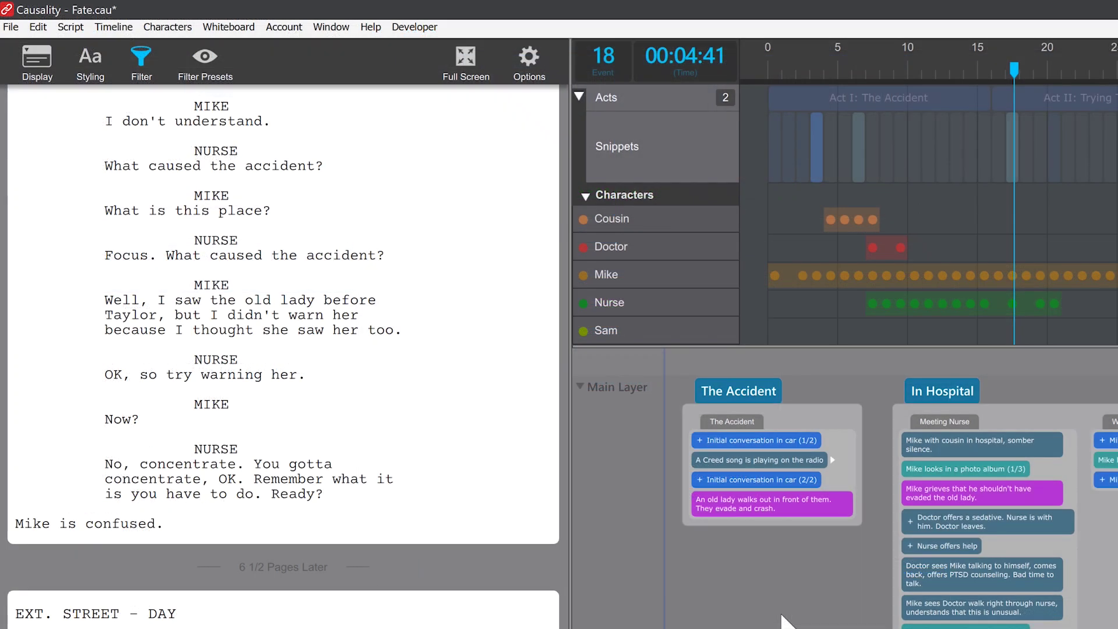
Show the gaps between filtered snippets as Time, Events and Time again, and return them to Pages
{"action": "left_click", "coordinate": [145, 69]}
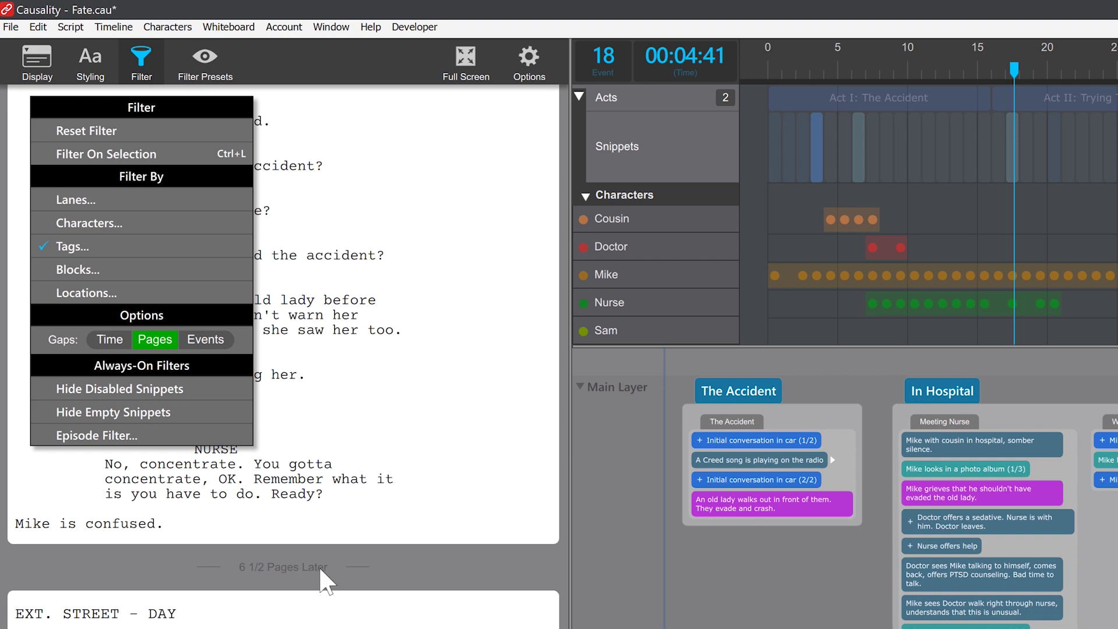
{"action": "left_click", "coordinate": [109, 340]}
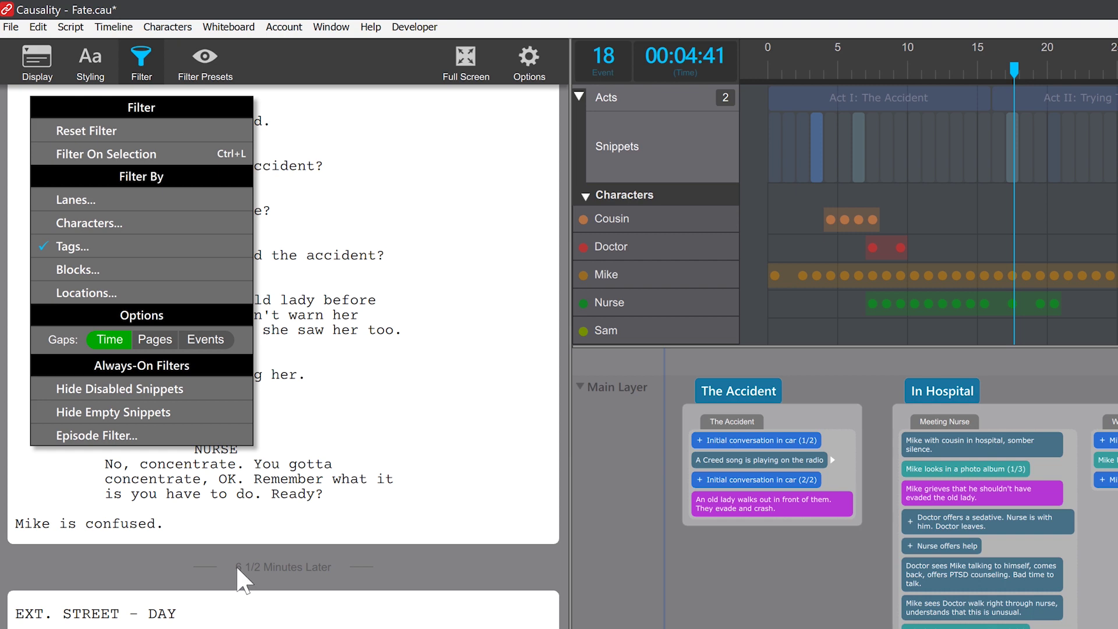
{"action": "left_click", "coordinate": [212, 342]}
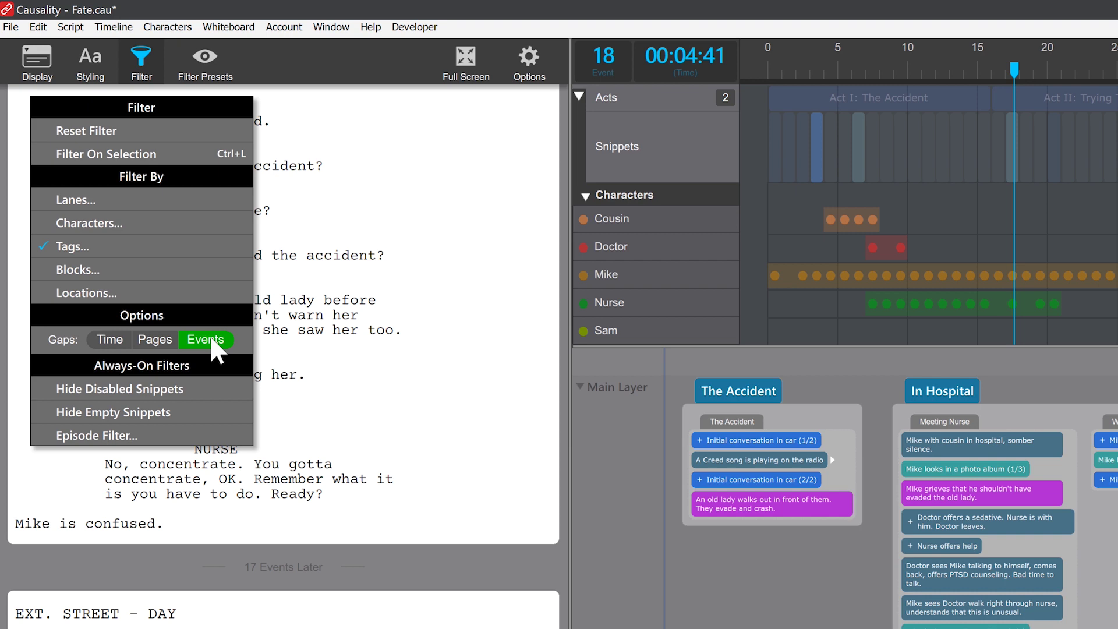
{"action": "left_click", "coordinate": [112, 344]}
{"action": "left_click", "coordinate": [151, 343]}
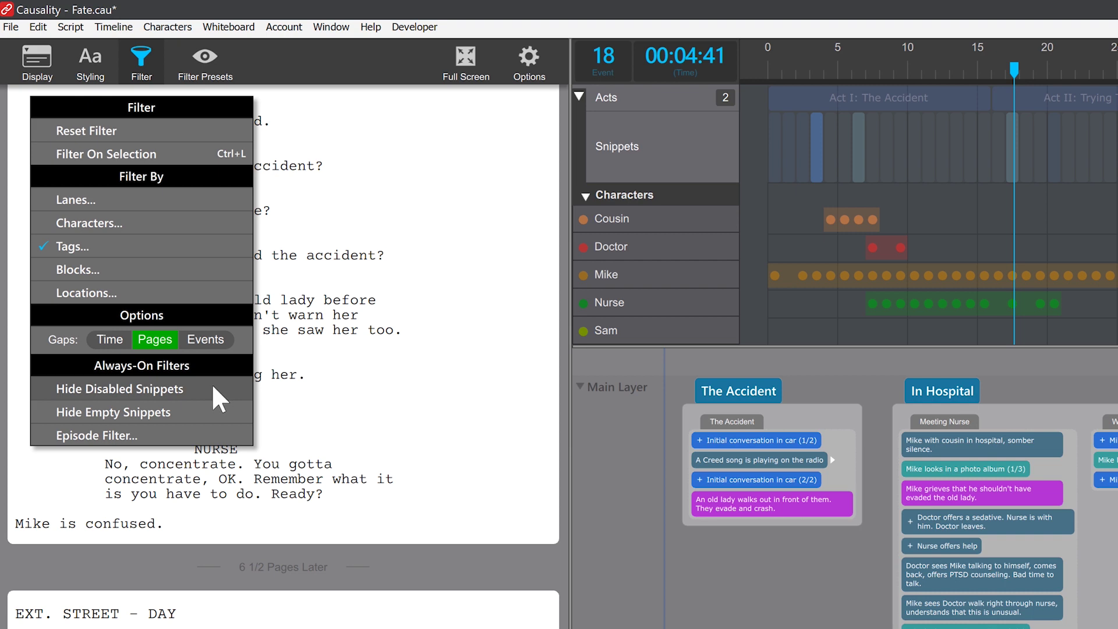
Reset the filter and disable parts 1/4 and 3/4 of the "Giant crash with gasoline truck and fire" beats
{"action": "left_click", "coordinate": [144, 135]}
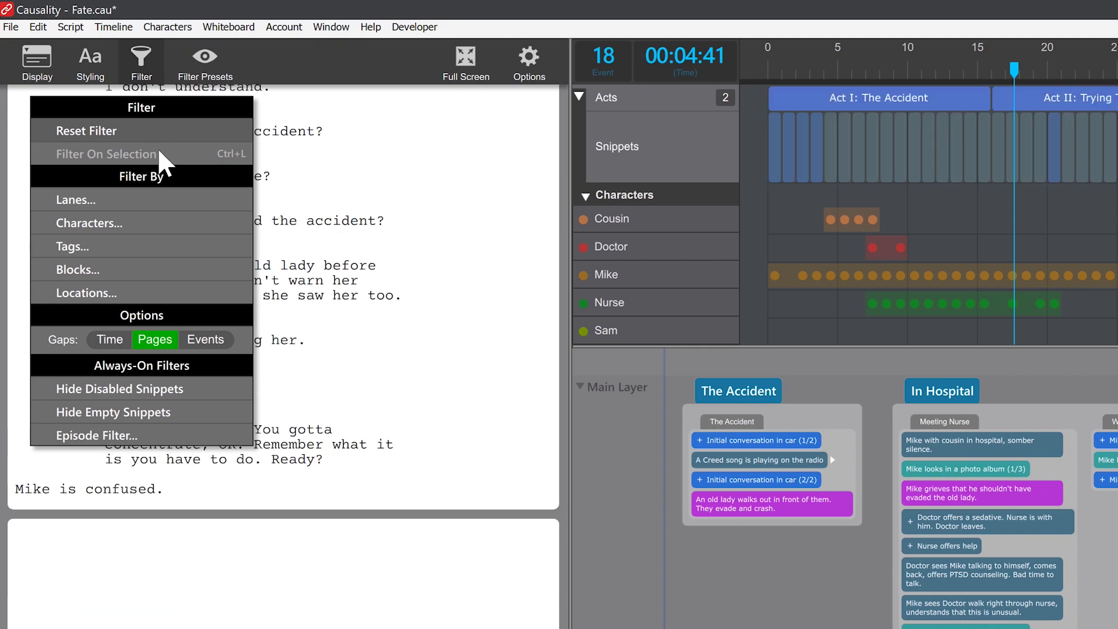
{"action": "scroll", "coordinate": [1011, 444], "scroll_direction": "right", "scroll_amount": 3}
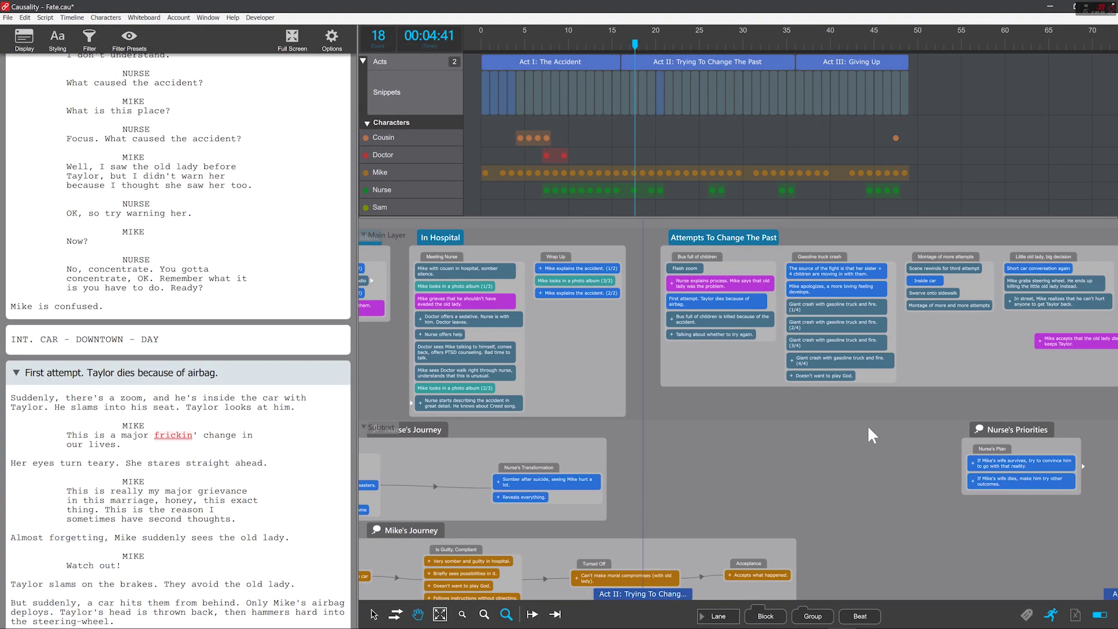
{"action": "left_click", "coordinate": [826, 343], "text": "ctrl"}
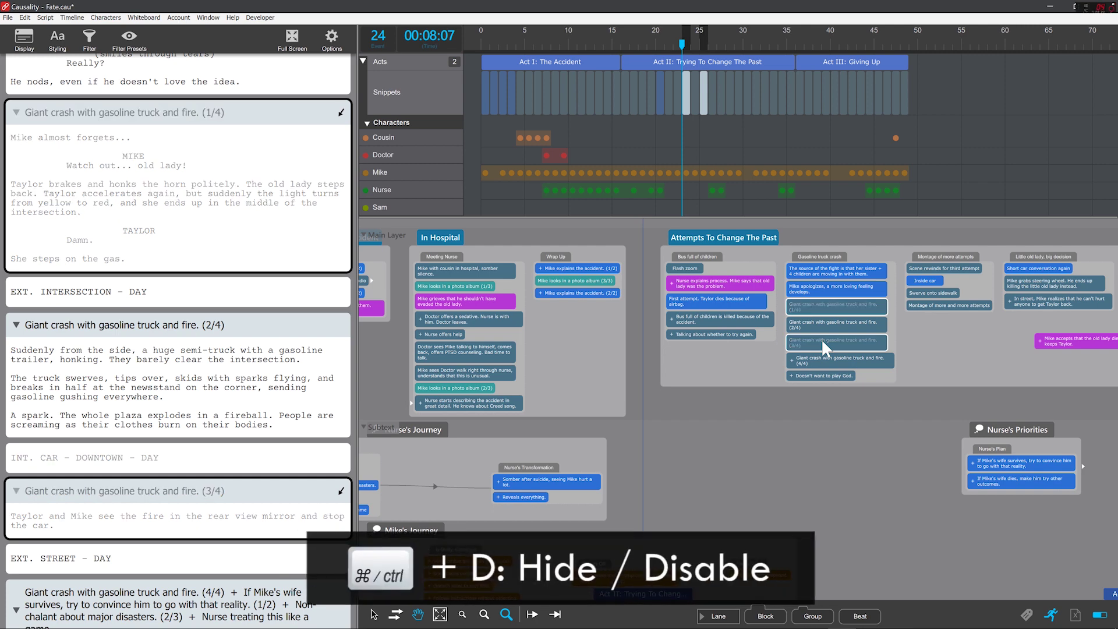
{"action": "key", "text": "ctrl+d"}
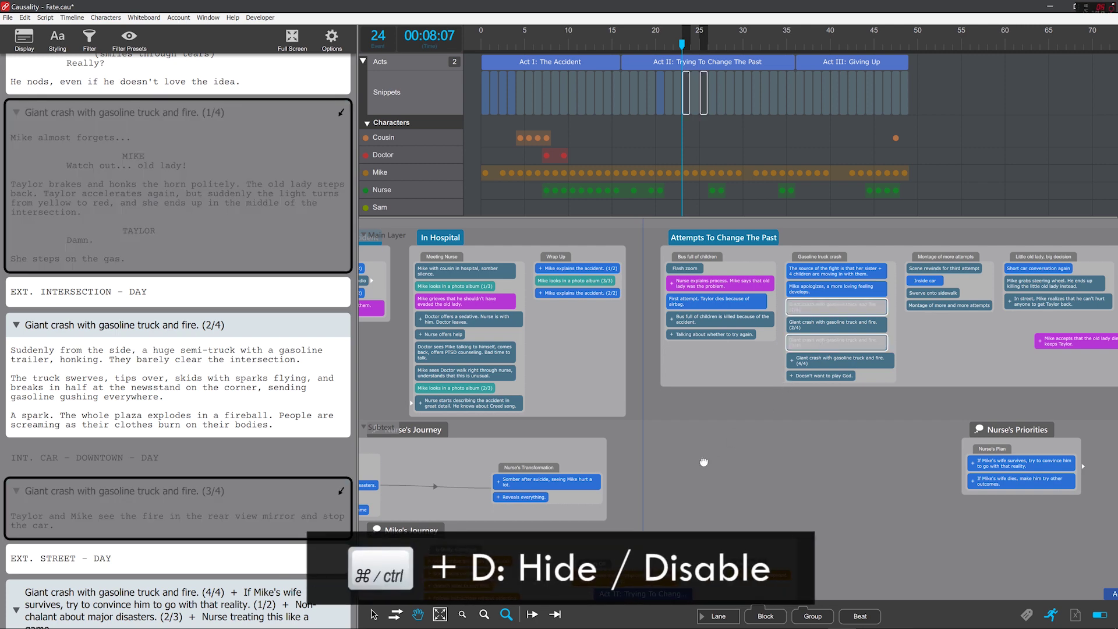
{"action": "left_click", "coordinate": [703, 462]}
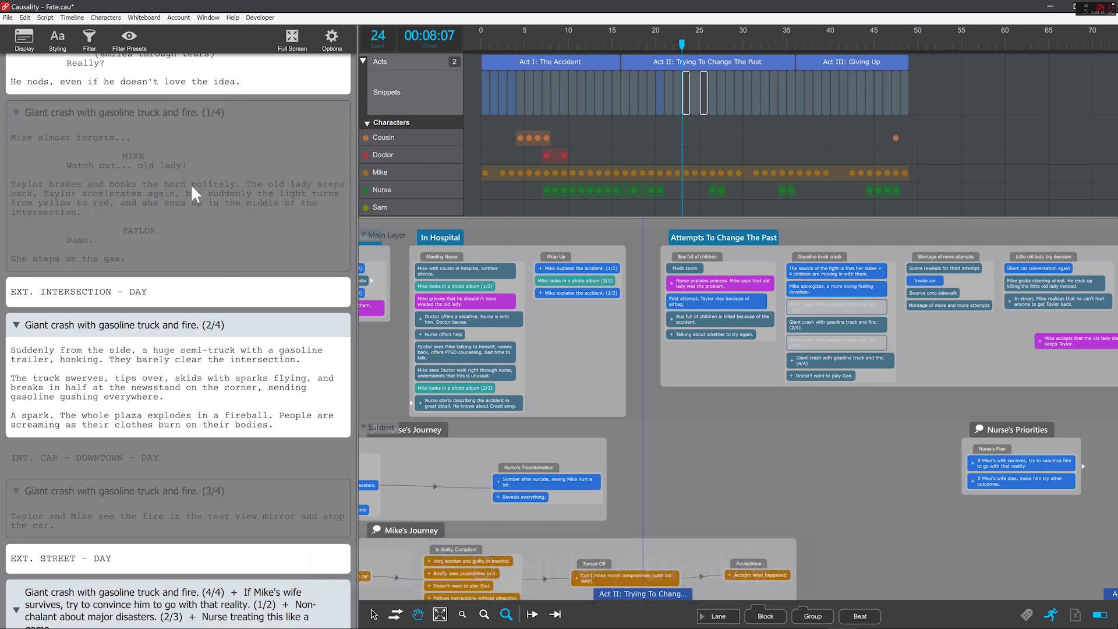
Check the two disabled snippets in the script and turn on the always-on filter Hide Disabled Snippets
{"action": "left_click", "coordinate": [177, 126]}
{"action": "left_click", "coordinate": [163, 495]}
{"action": "left_click", "coordinate": [723, 459]}
{"action": "left_click", "coordinate": [87, 49]}
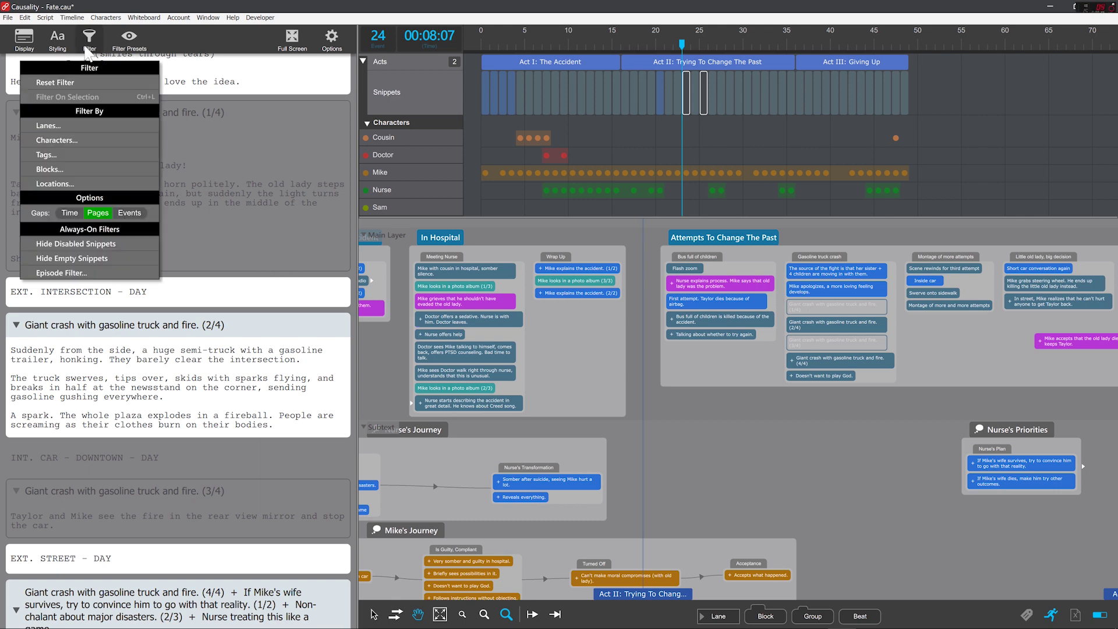
{"action": "left_click", "coordinate": [111, 245]}
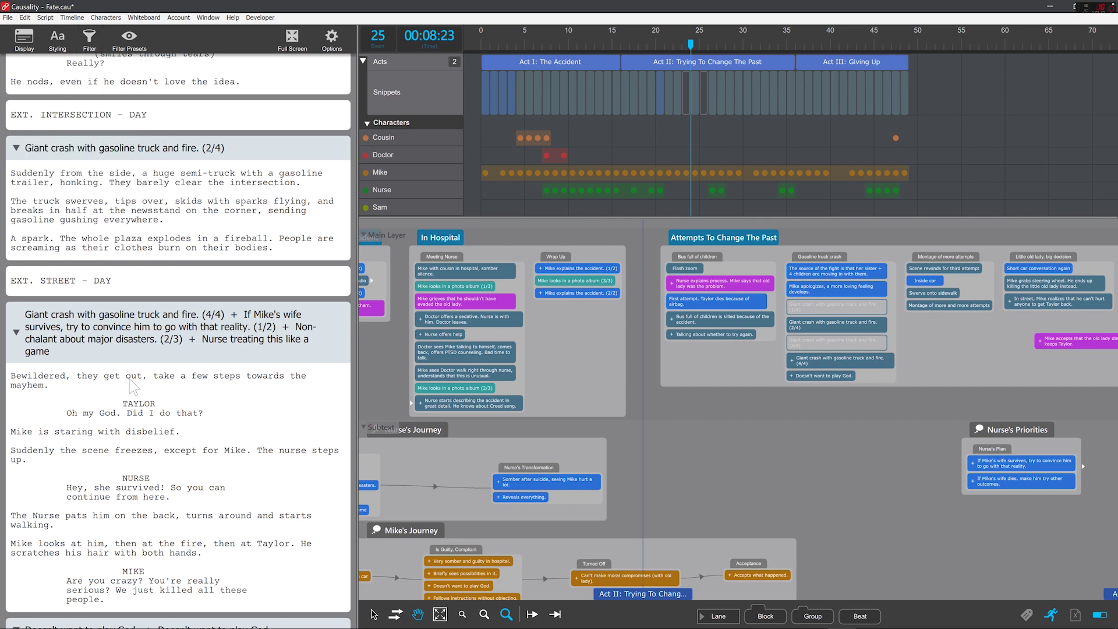
{"action": "scroll", "coordinate": [131, 379], "scroll_direction": "up", "scroll_amount": 5}
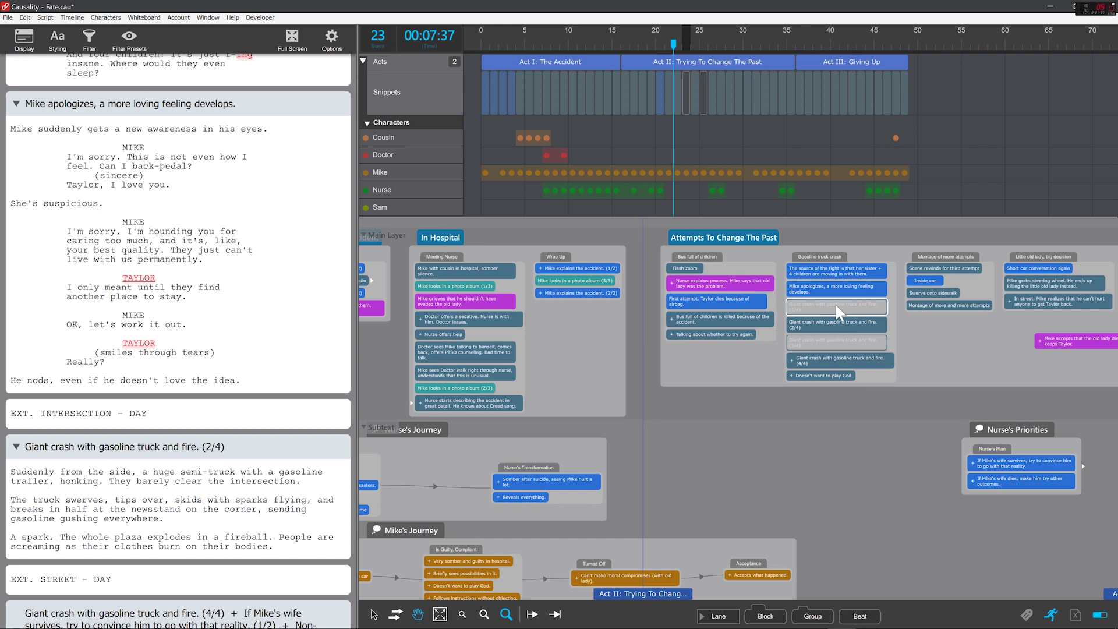
Add a new empty beat after "Talking about whether to try again" in the Bus full of children group
{"action": "left_click", "coordinate": [89, 42]}
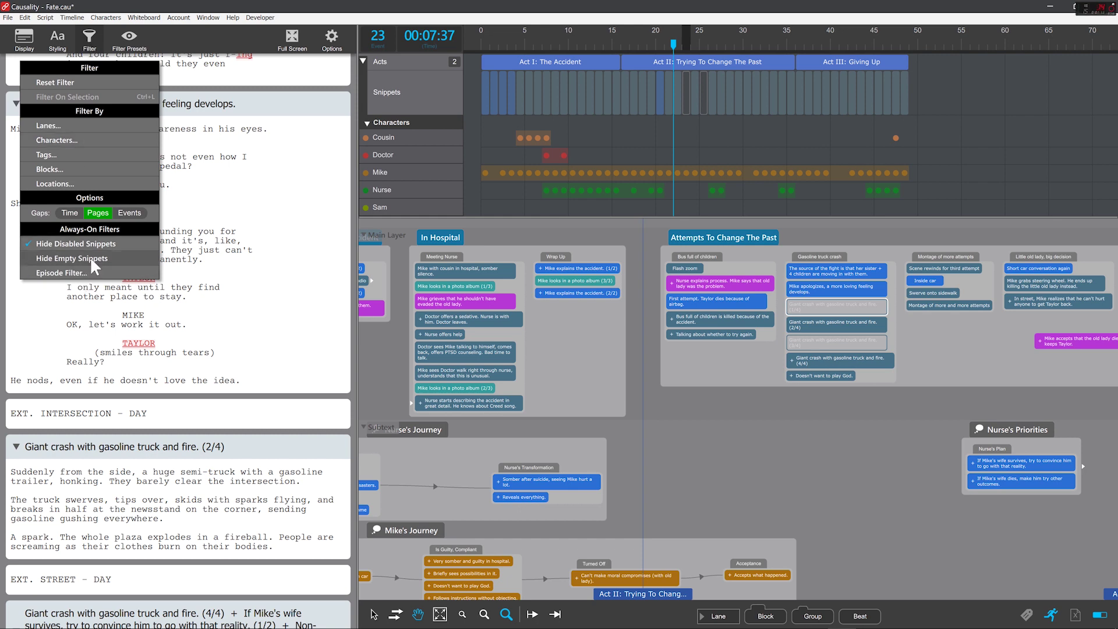
{"action": "left_click", "coordinate": [711, 335]}
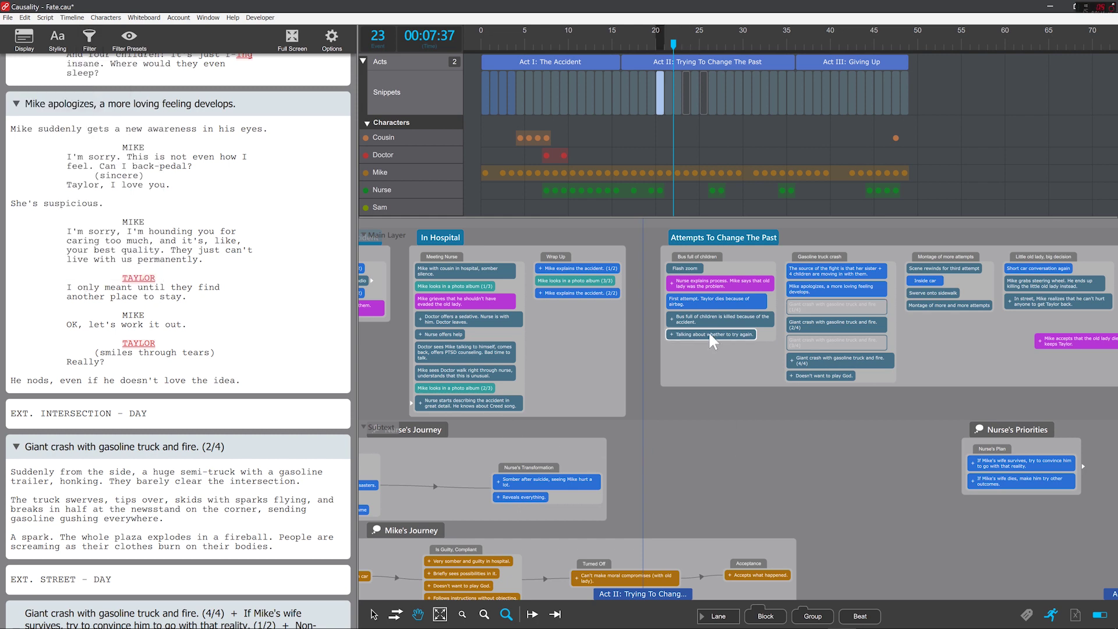
{"action": "key", "text": "Return"}
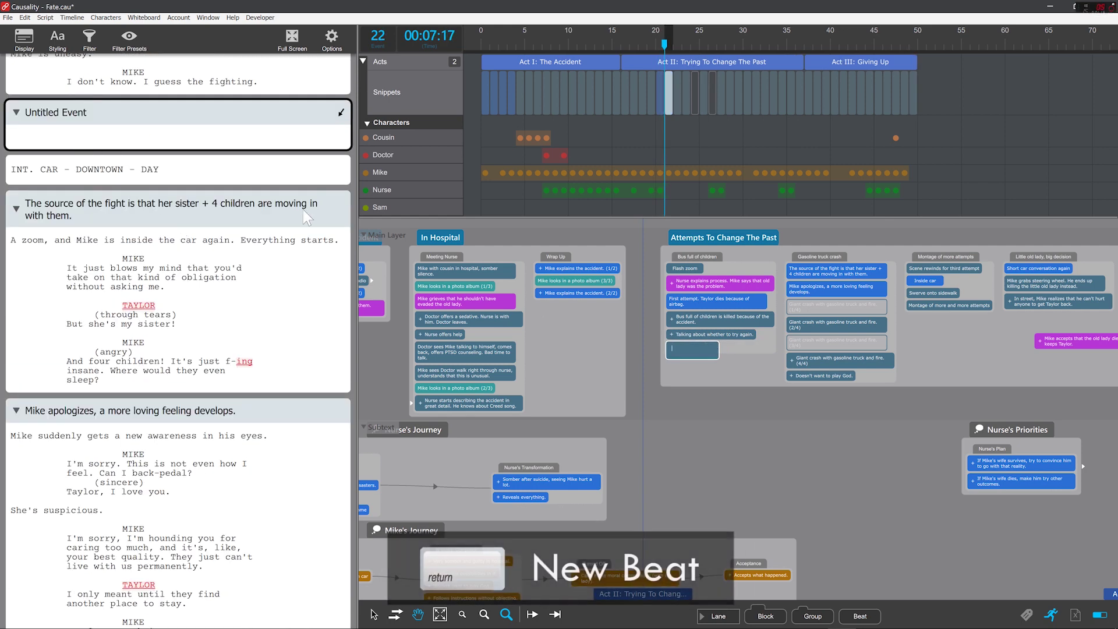
Name the new beat "New Plot" and turn on the always-on filter Hide Empty Snippets
{"action": "type", "text": "New Plot"}
{"action": "key", "text": "Return"}
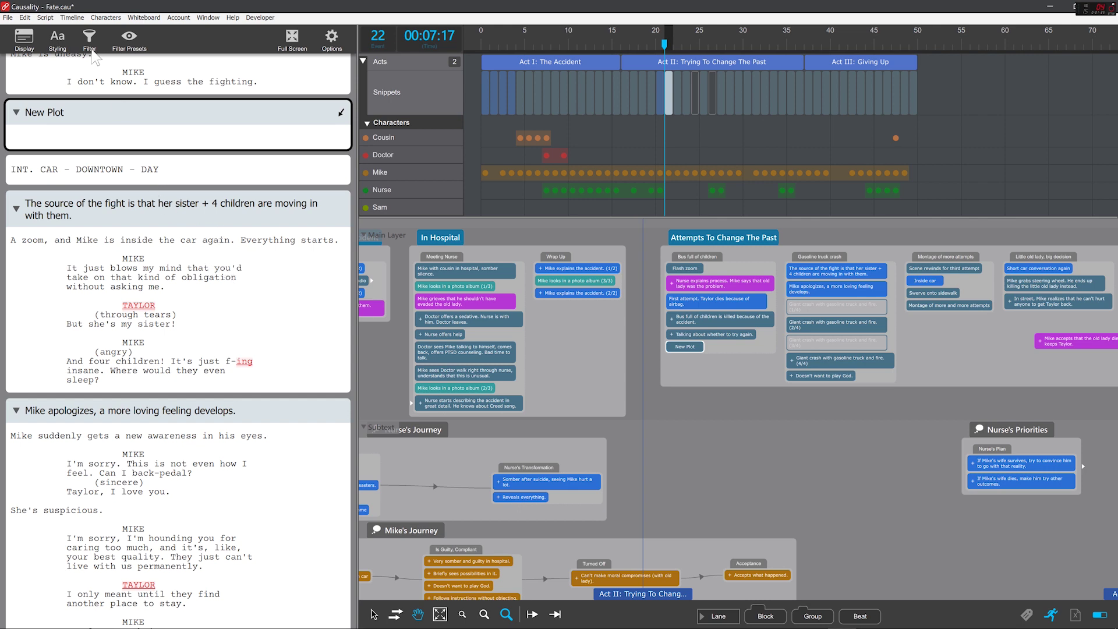
{"action": "left_click", "coordinate": [91, 47]}
{"action": "left_click", "coordinate": [71, 258]}
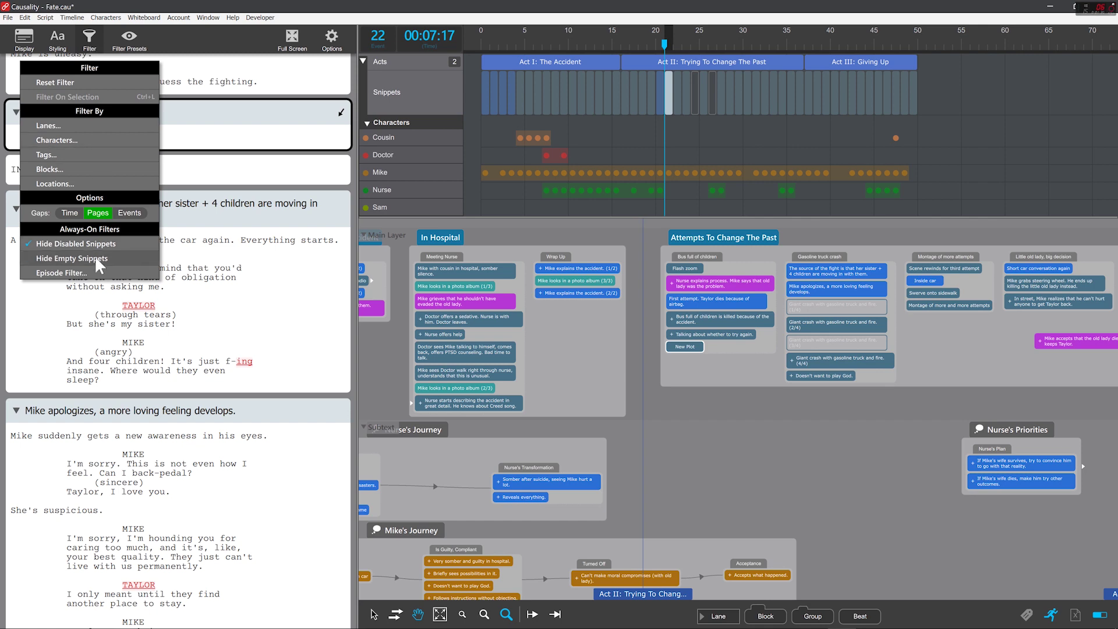
{"action": "left_click", "coordinate": [733, 464]}
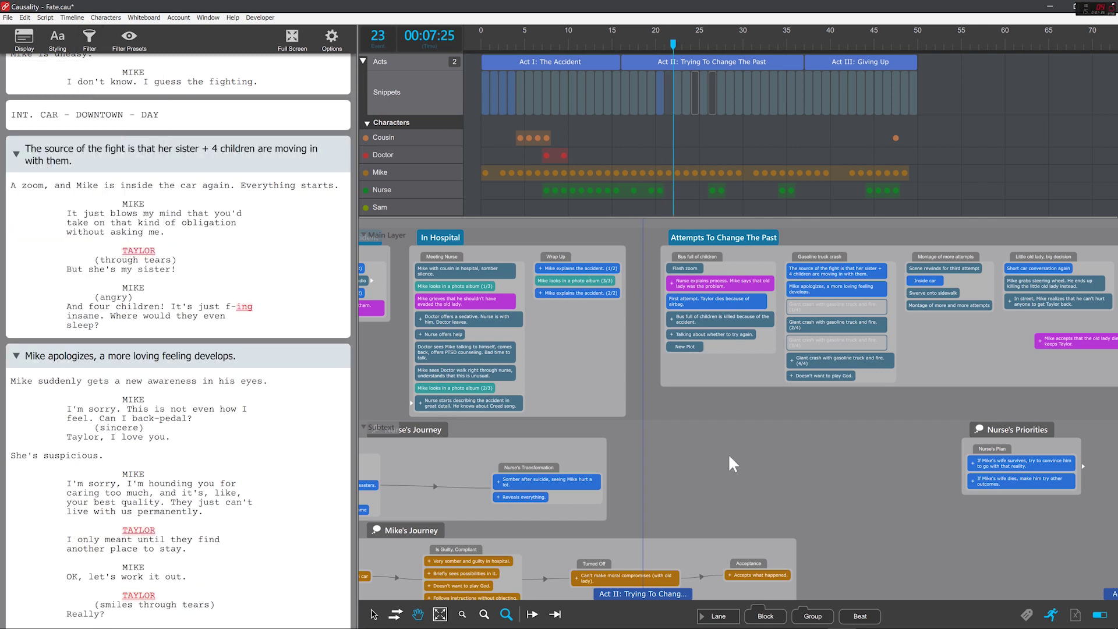
{"action": "left_click", "coordinate": [87, 45]}
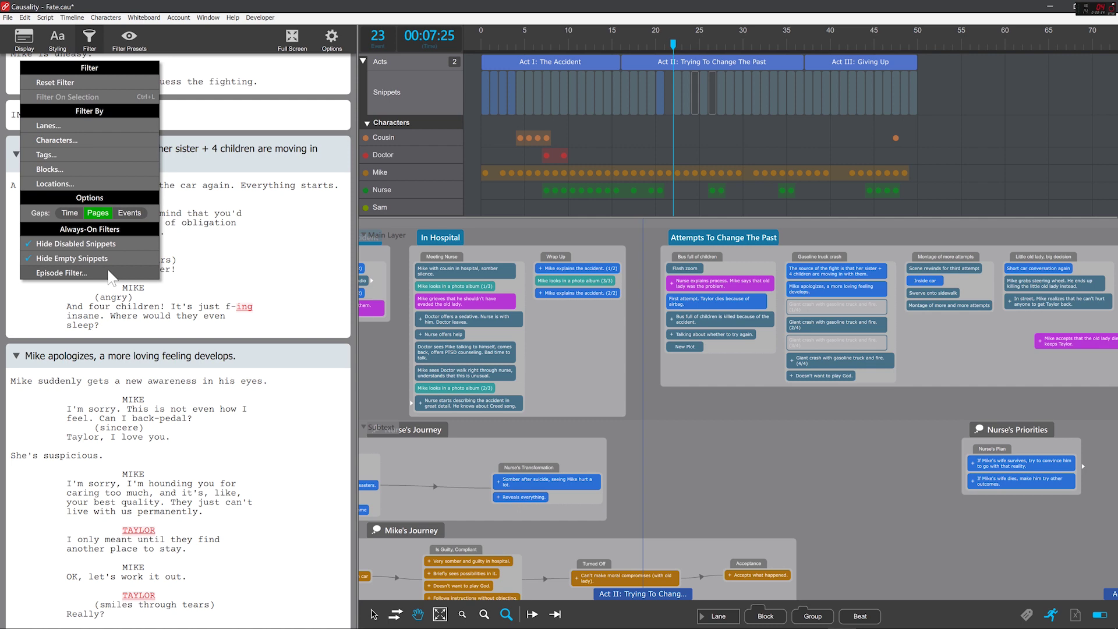
{"action": "left_click", "coordinate": [762, 485]}
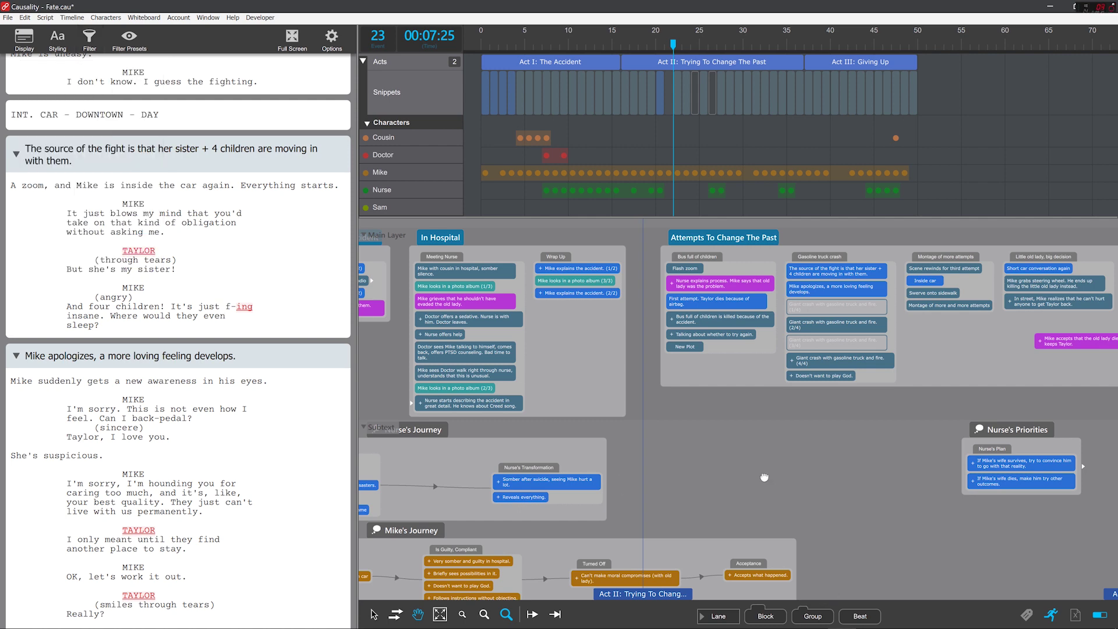
Insert an episode break named "Episode 1" on the whiteboard before The Accident block
{"action": "left_click_drag", "start_coordinate": [720, 476], "coordinate": [860, 477]}
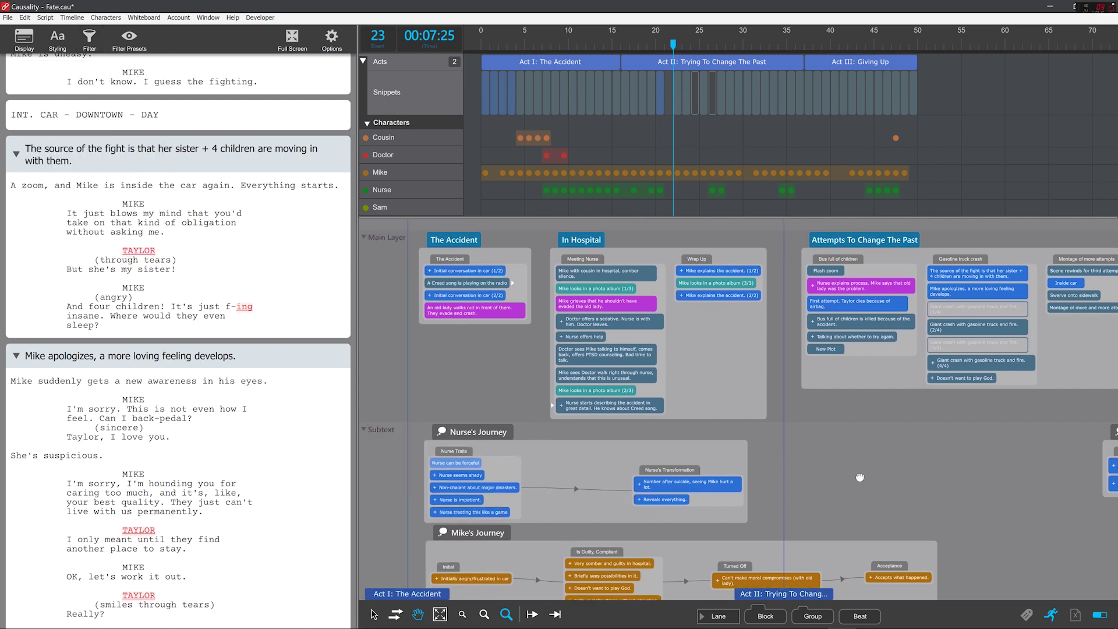
{"action": "right_click", "coordinate": [398, 397]}
{"action": "mouse_move", "coordinate": [462, 402]}
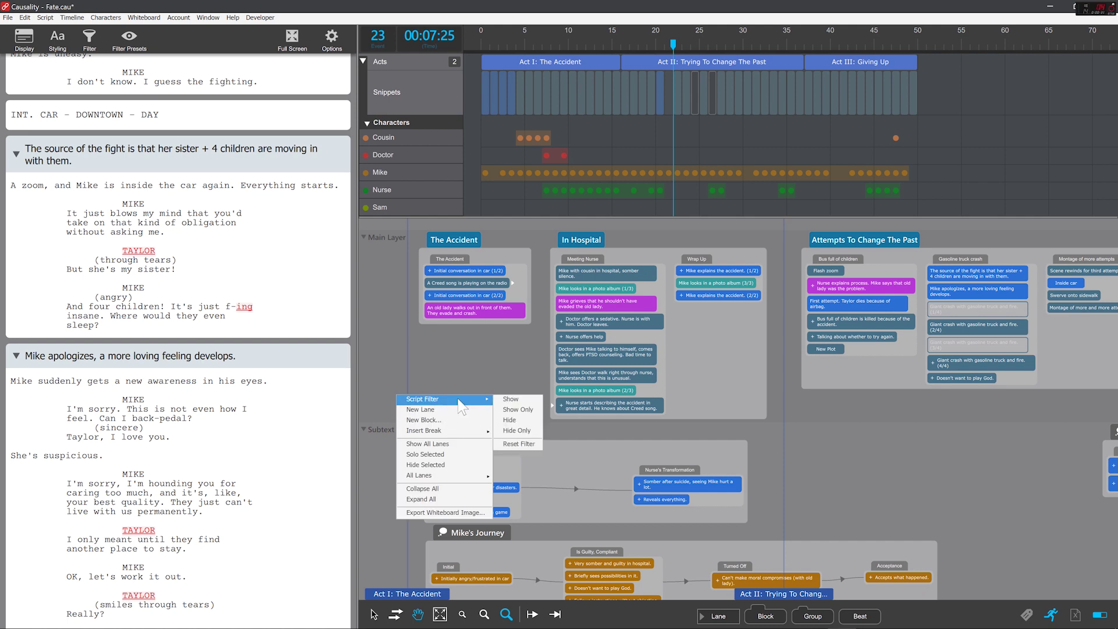
{"action": "mouse_move", "coordinate": [466, 431]}
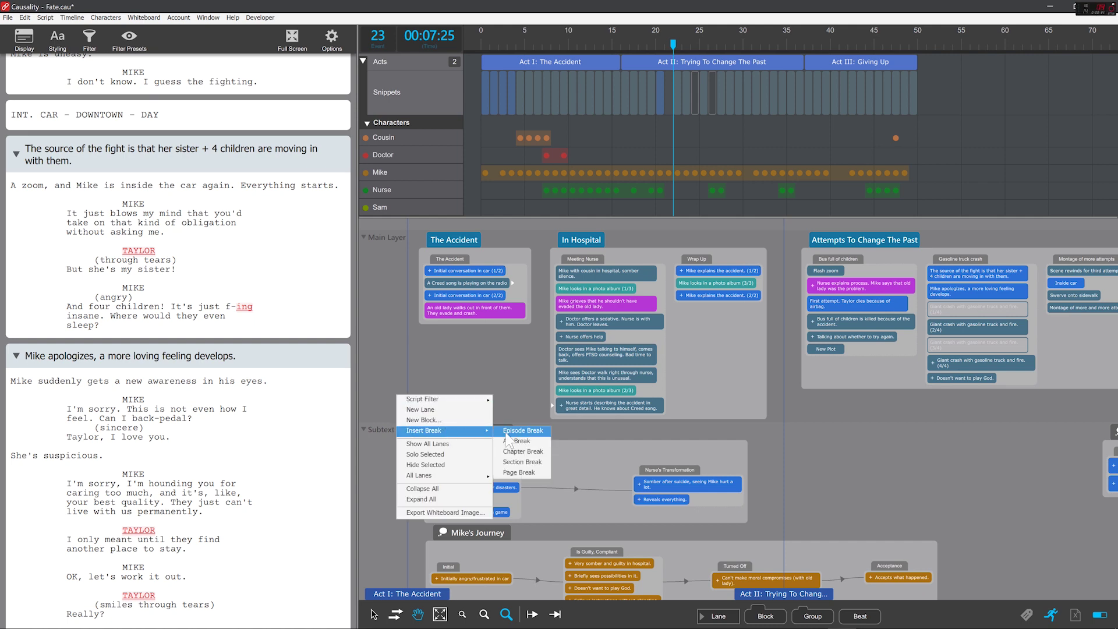
{"action": "left_click", "coordinate": [509, 431]}
{"action": "type", "text": "Episode"}
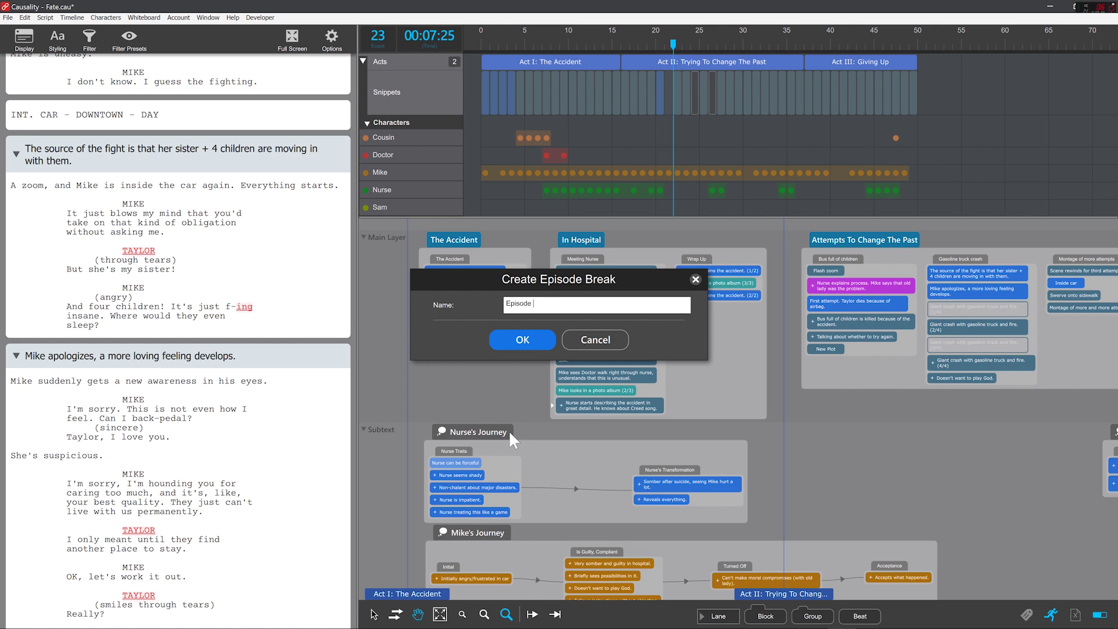
{"action": "key", "text": "Return"}
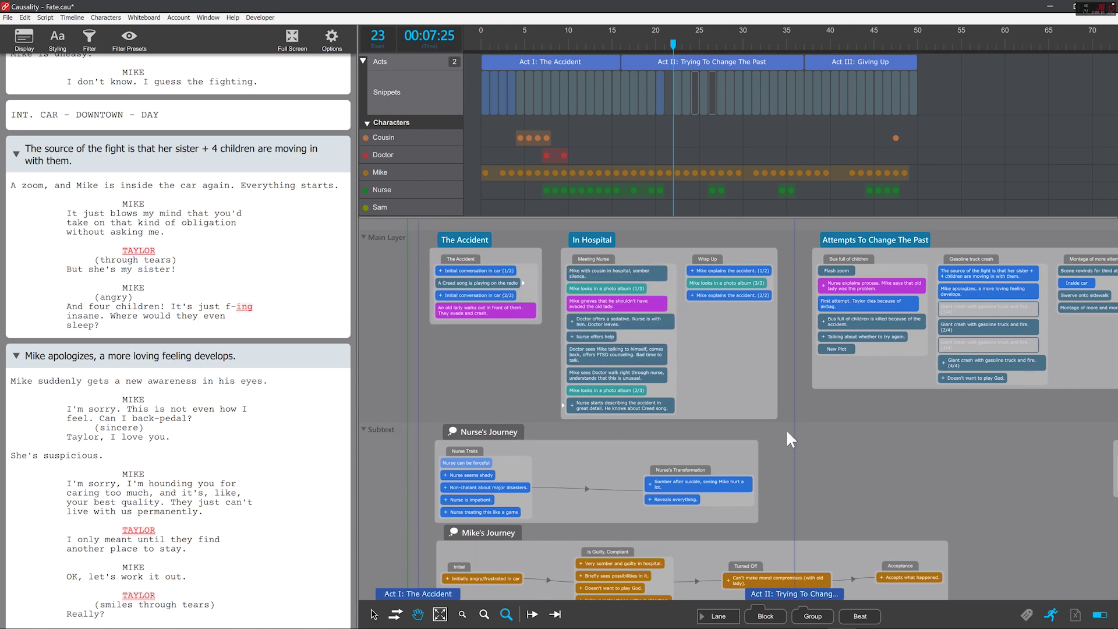
Insert an episode break named "Episode 2" on the whiteboard just before the Attempts To Change The Past block
{"action": "right_click", "coordinate": [807, 413]}
{"action": "mouse_move", "coordinate": [859, 419]}
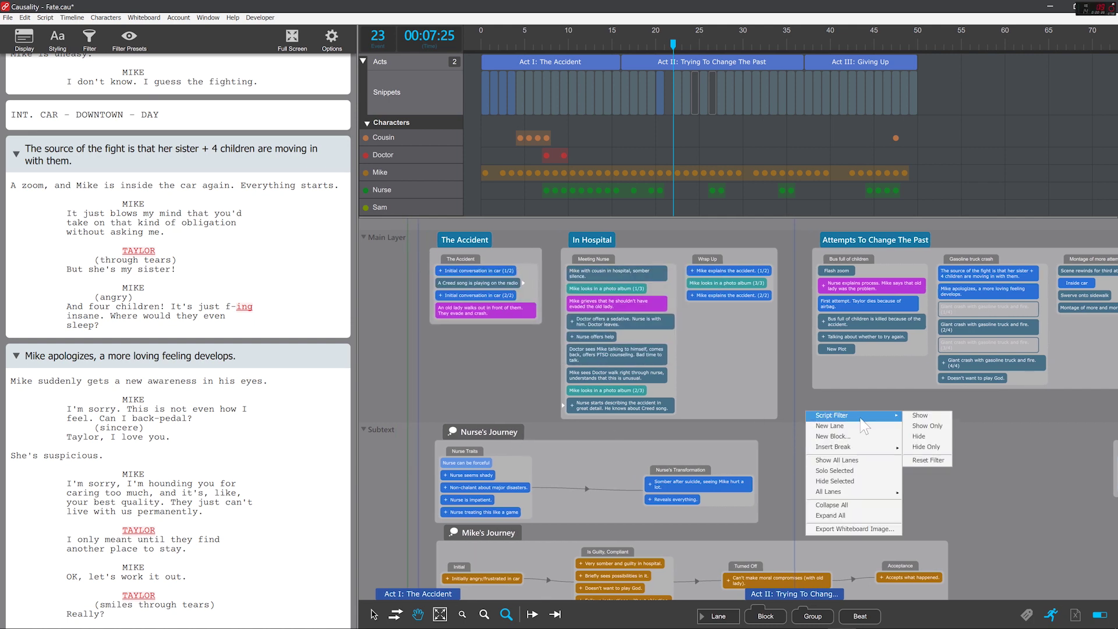
{"action": "mouse_move", "coordinate": [861, 447]}
{"action": "left_click", "coordinate": [949, 447]}
{"action": "type", "text": "E"}
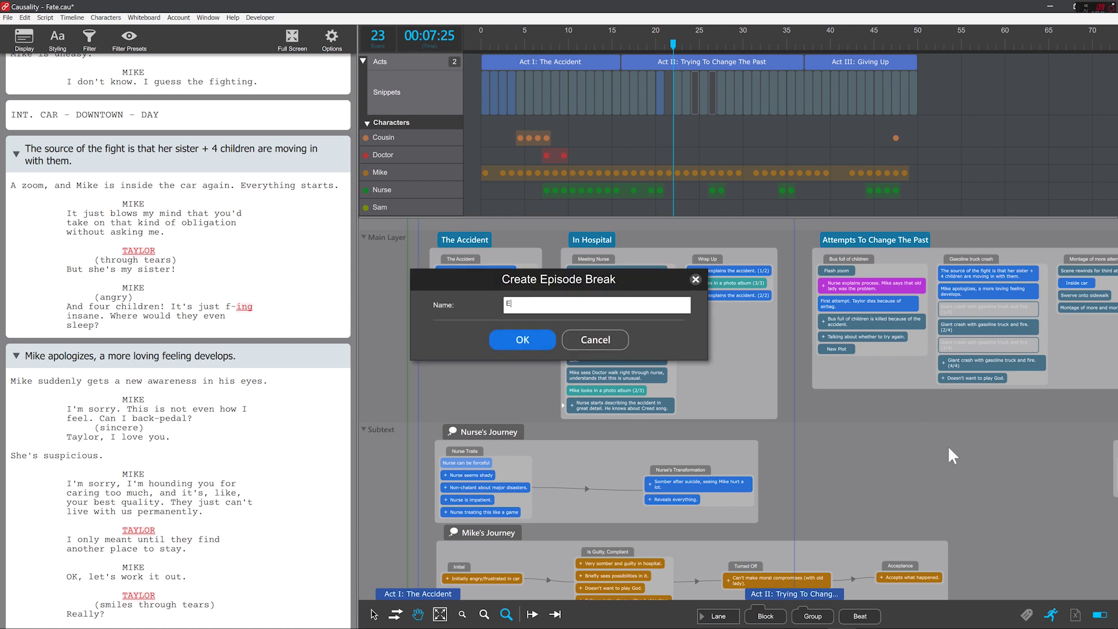
{"action": "type", "text": "pisode"}
{"action": "key", "text": "Return"}
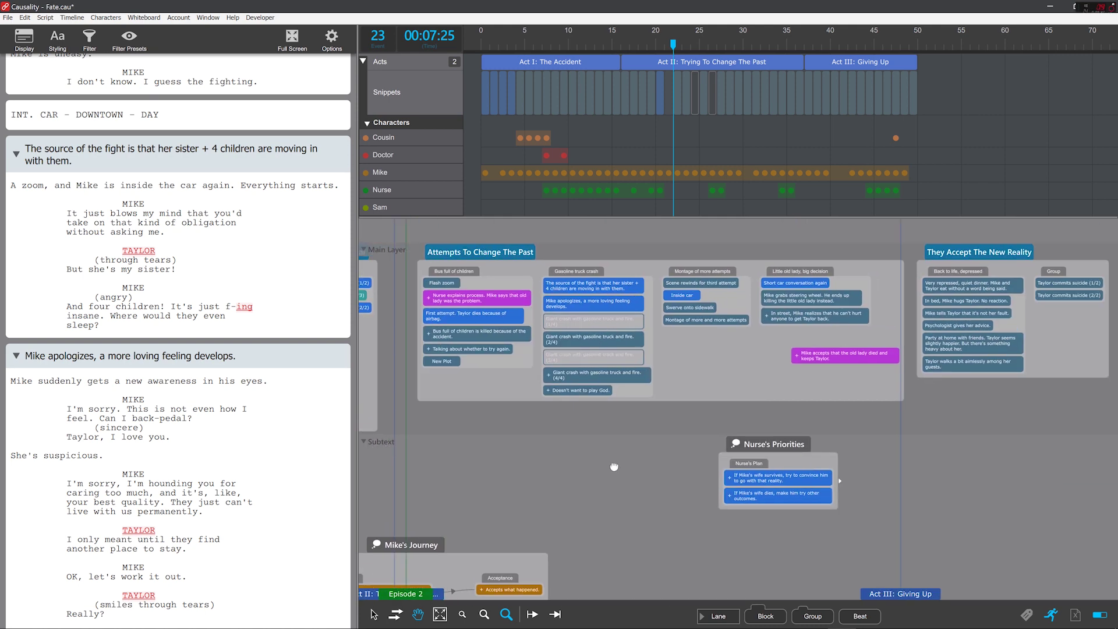
Insert an episode break named "Episode 3" on the whiteboard just before the They Accept The New Reality block
{"action": "right_click", "coordinate": [893, 419]}
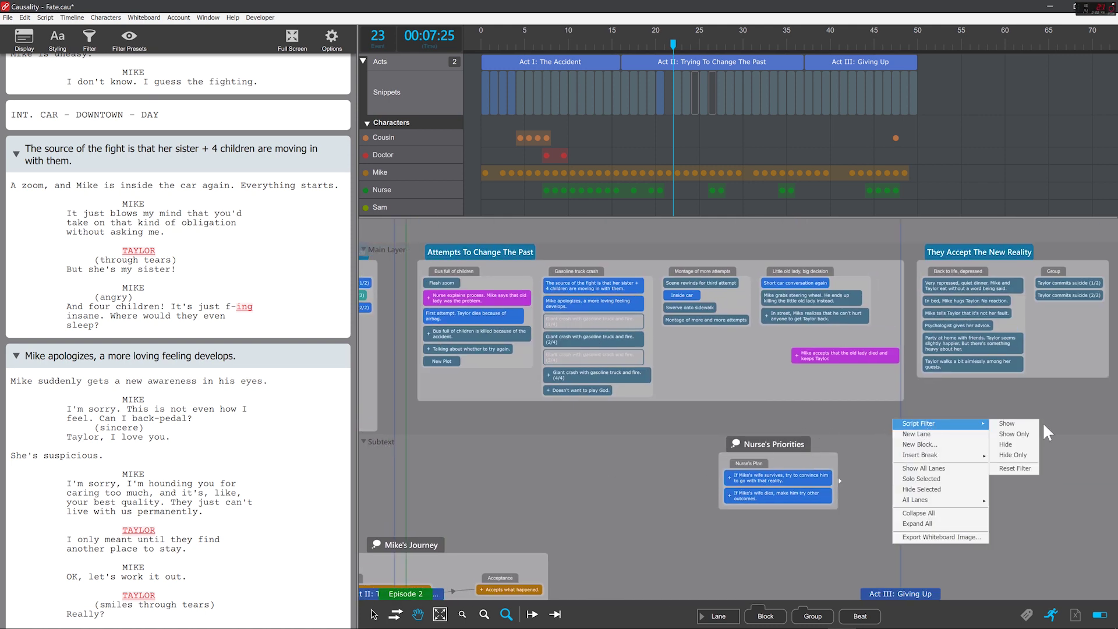
{"action": "mouse_move", "coordinate": [977, 456]}
{"action": "left_click", "coordinate": [1019, 458]}
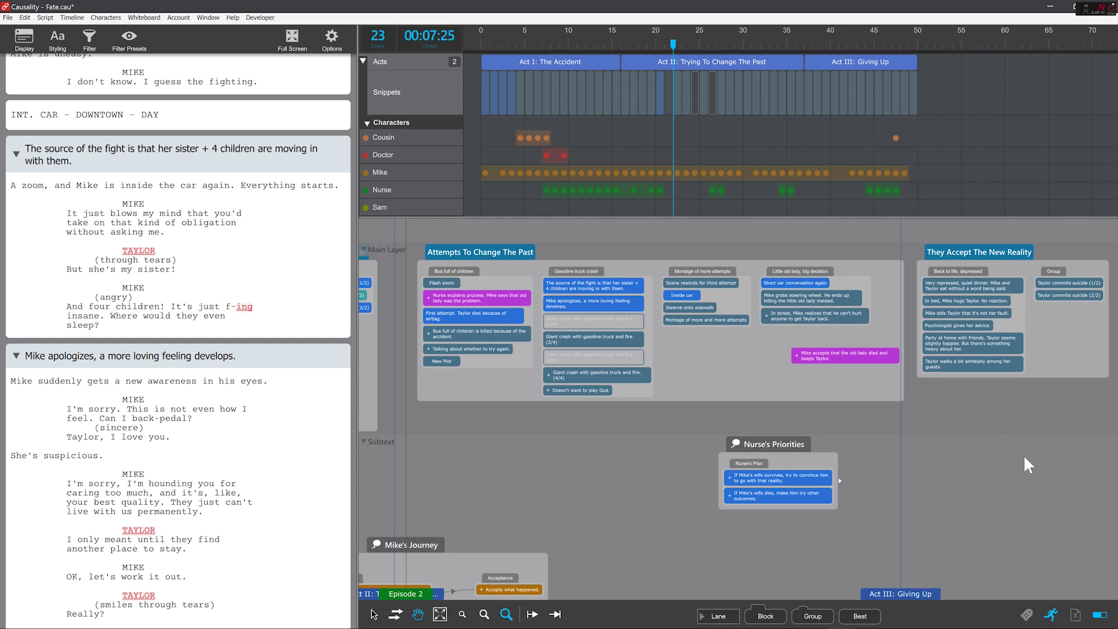
{"action": "type", "text": "Episode"}
{"action": "key", "text": "Return"}
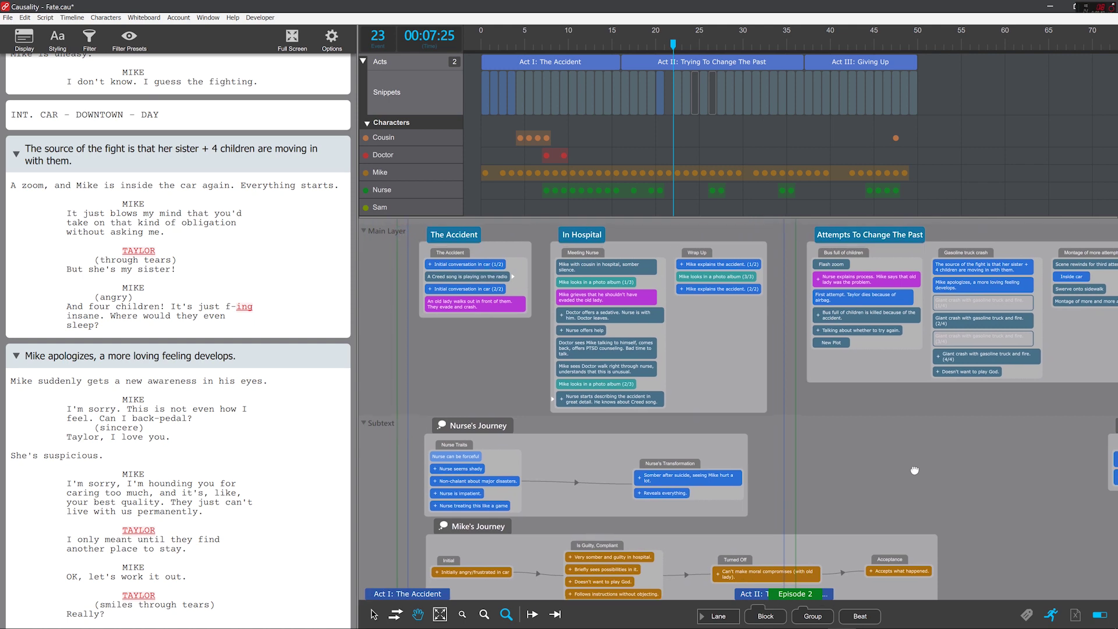
Set the always-on Episode Filter to Episode 2 and move the timeline playhead to event 16
{"action": "left_click", "coordinate": [89, 40]}
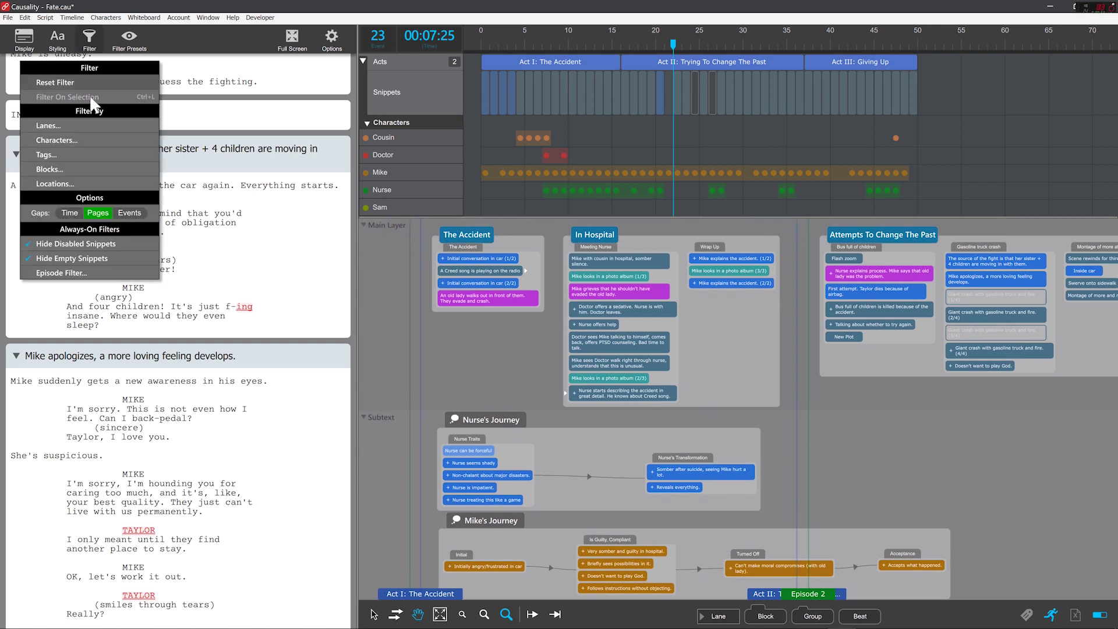
{"action": "left_click", "coordinate": [61, 272]}
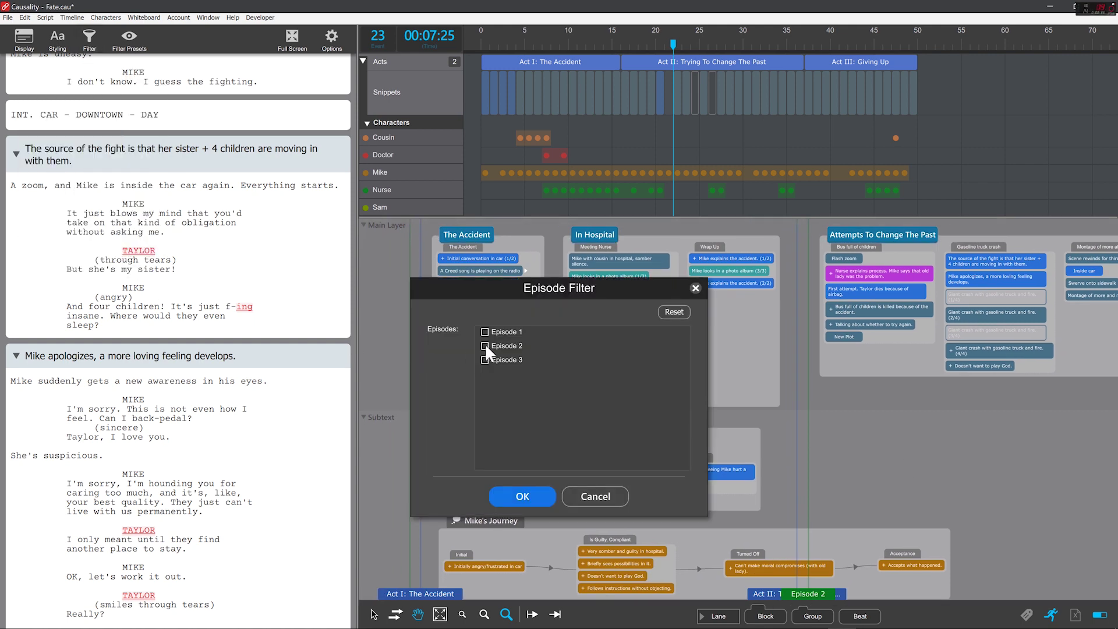
{"action": "left_click", "coordinate": [524, 497]}
{"action": "mouse_move", "coordinate": [613, 36]}
{"action": "left_mouse_down"}
{"action": "mouse_move", "coordinate": [807, 50]}
{"action": "mouse_move", "coordinate": [612, 50]}
{"action": "left_mouse_up"}
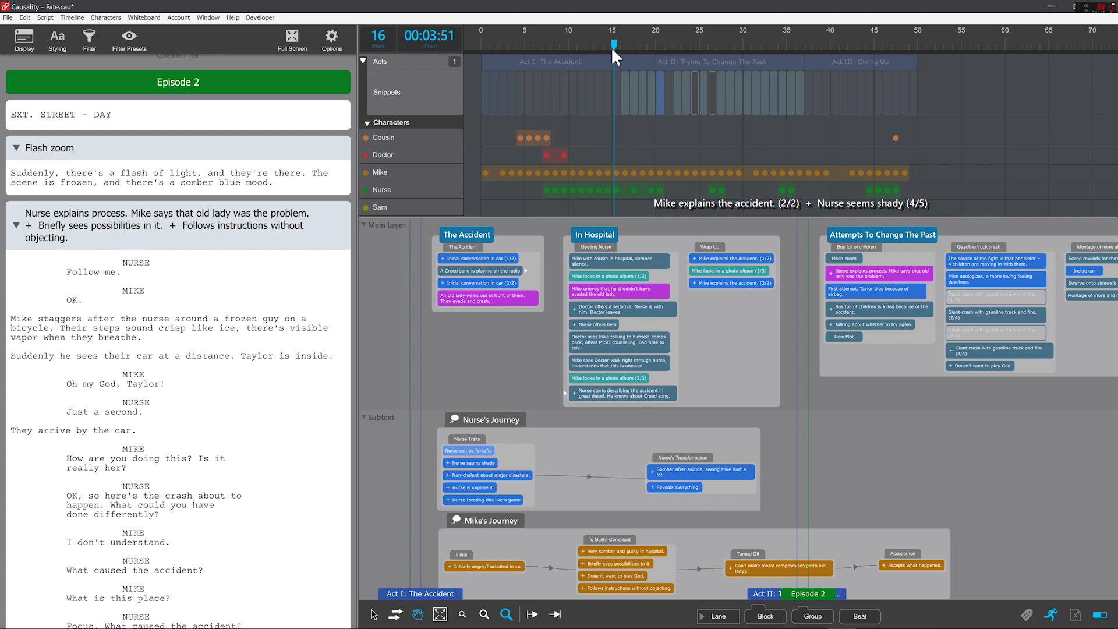